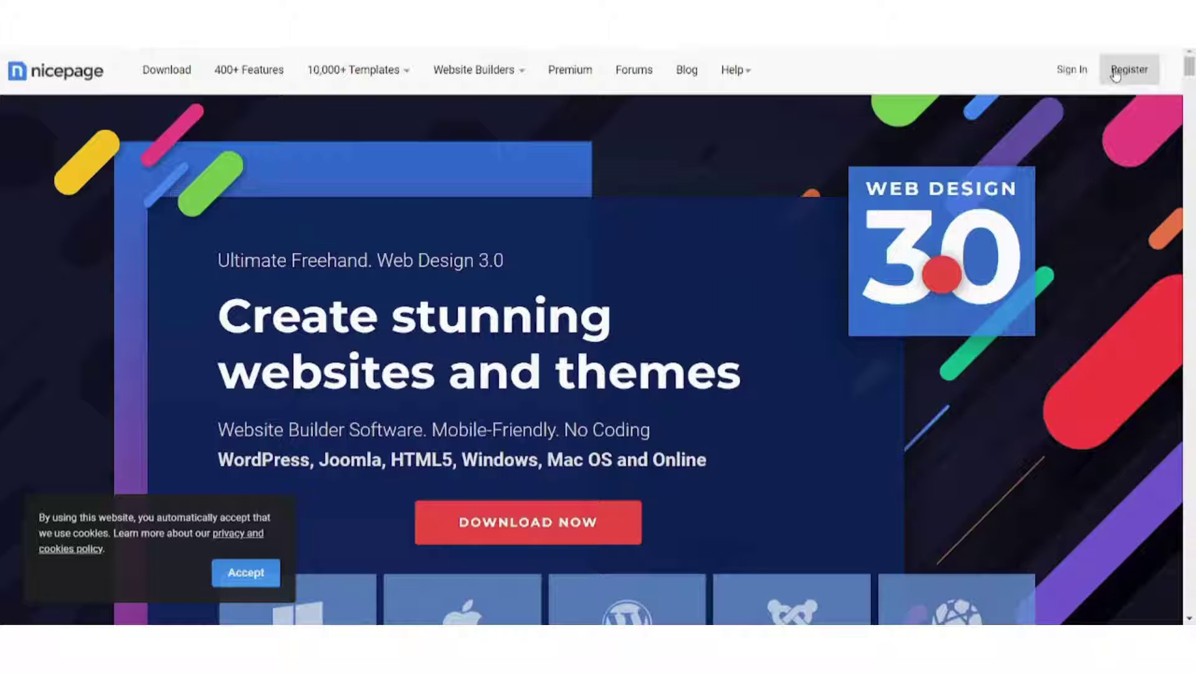
# Go to the login page and sign in to Nicepage with the Google account
pyautogui.click(1081, 73)
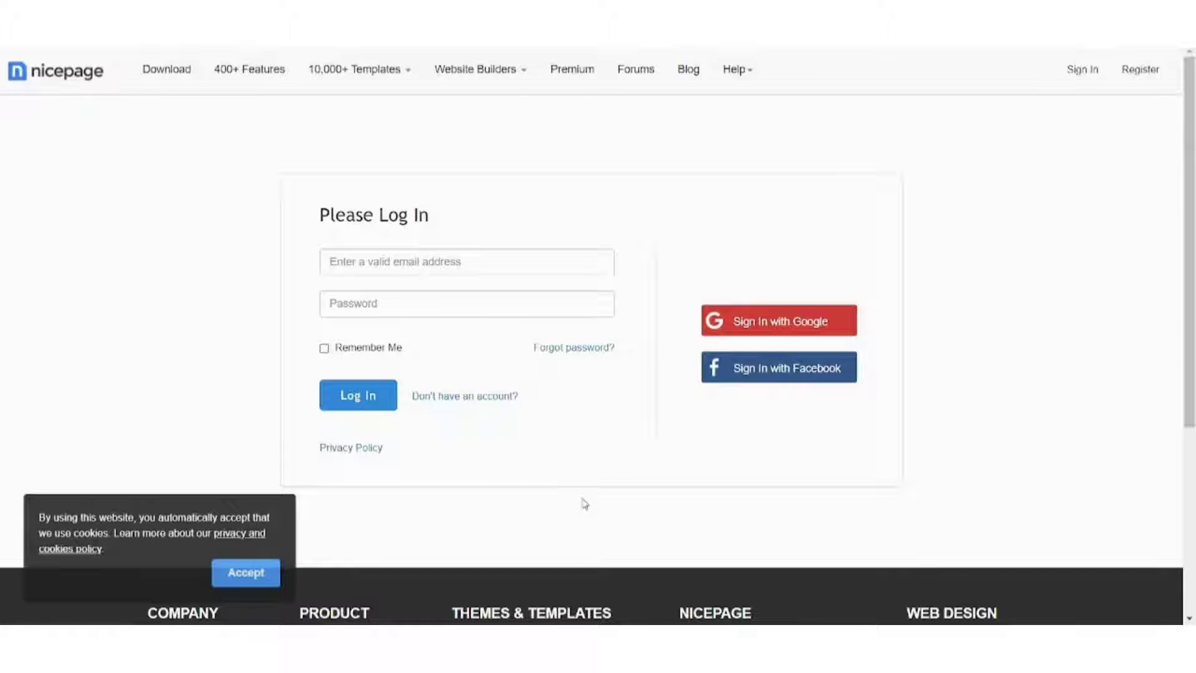
pyautogui.press('Tab')
pyautogui.press('Return')
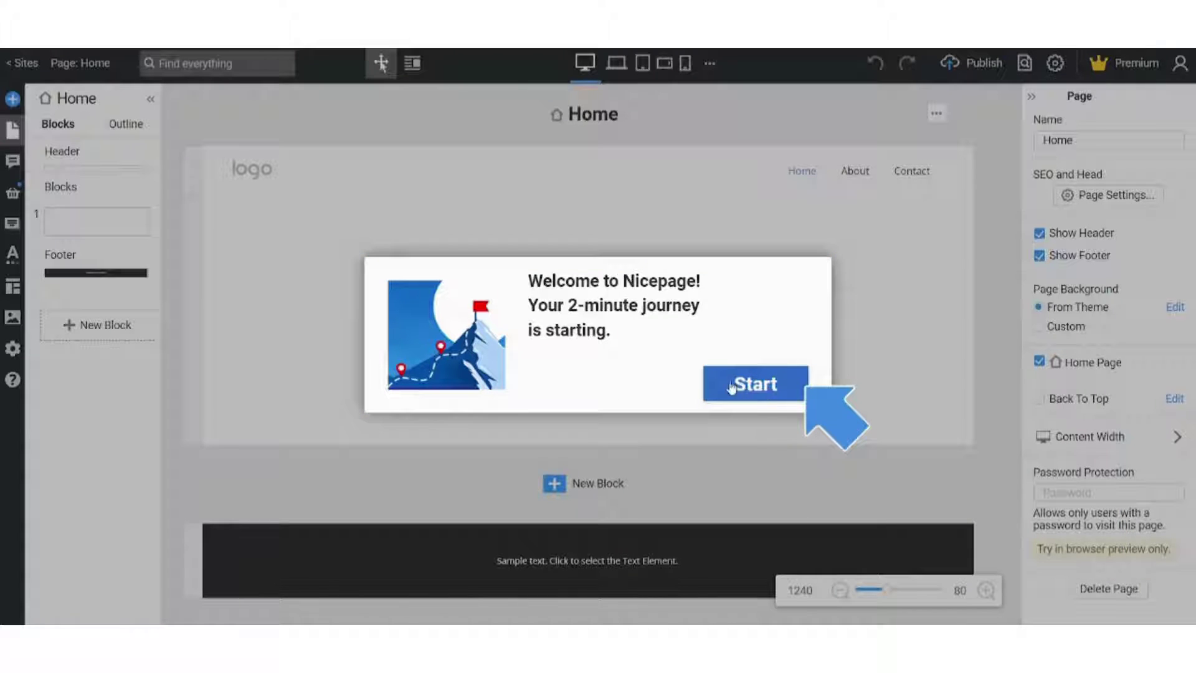
# Start the welcome tour and keep Light Mode as the editor appearance
pyautogui.click(764, 383)
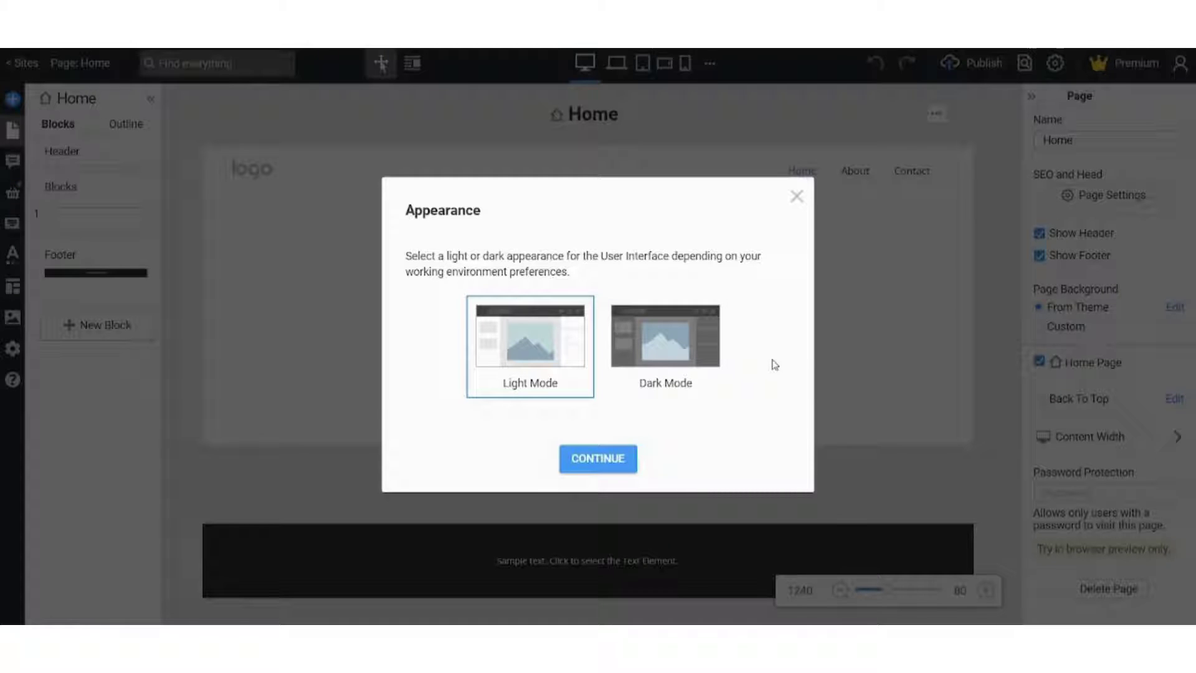
pyautogui.click(607, 458)
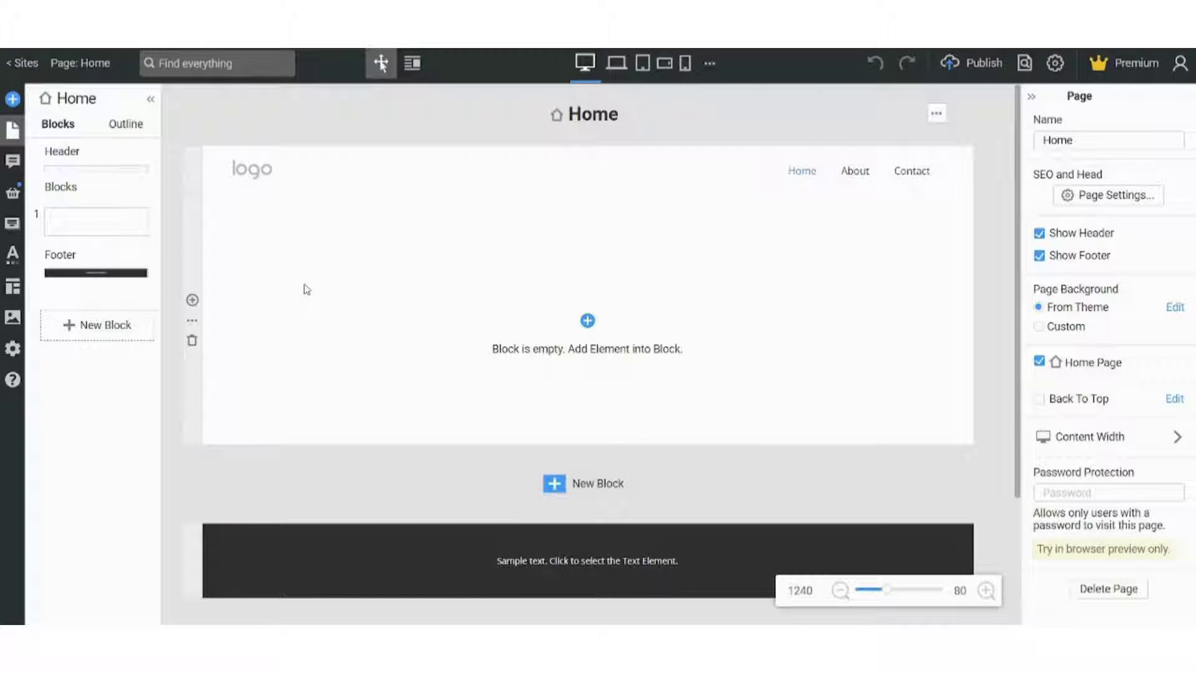
pyautogui.click(199, 195)
pyautogui.click(284, 128)
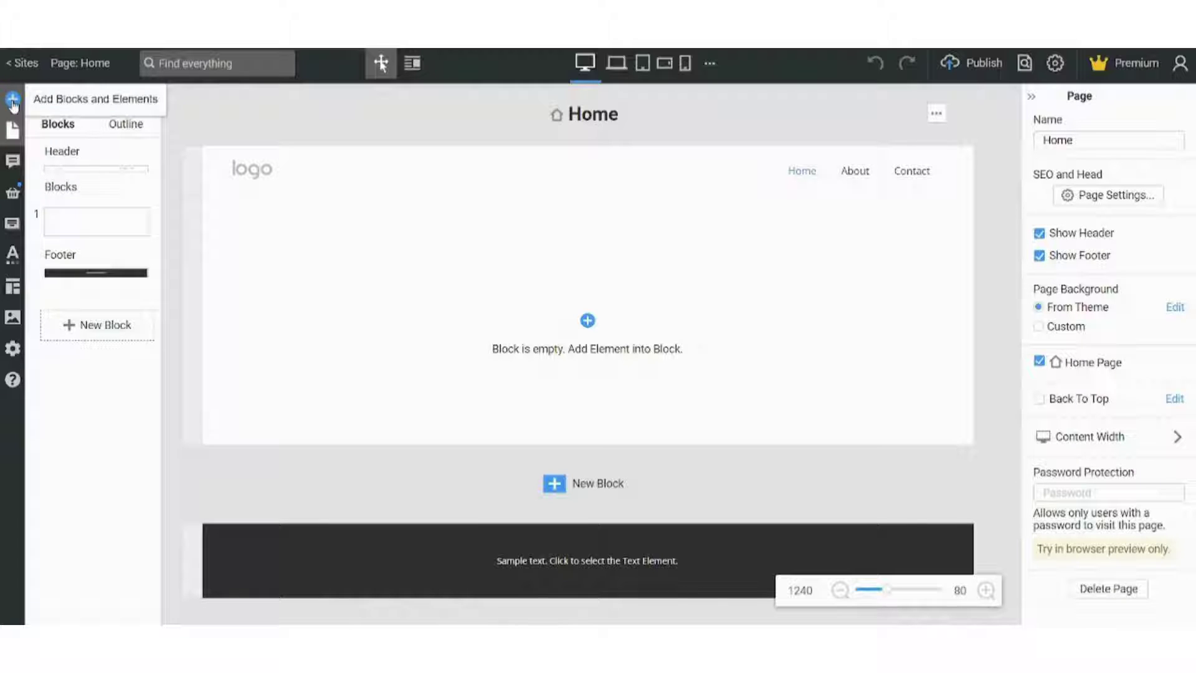
pyautogui.click(13, 100)
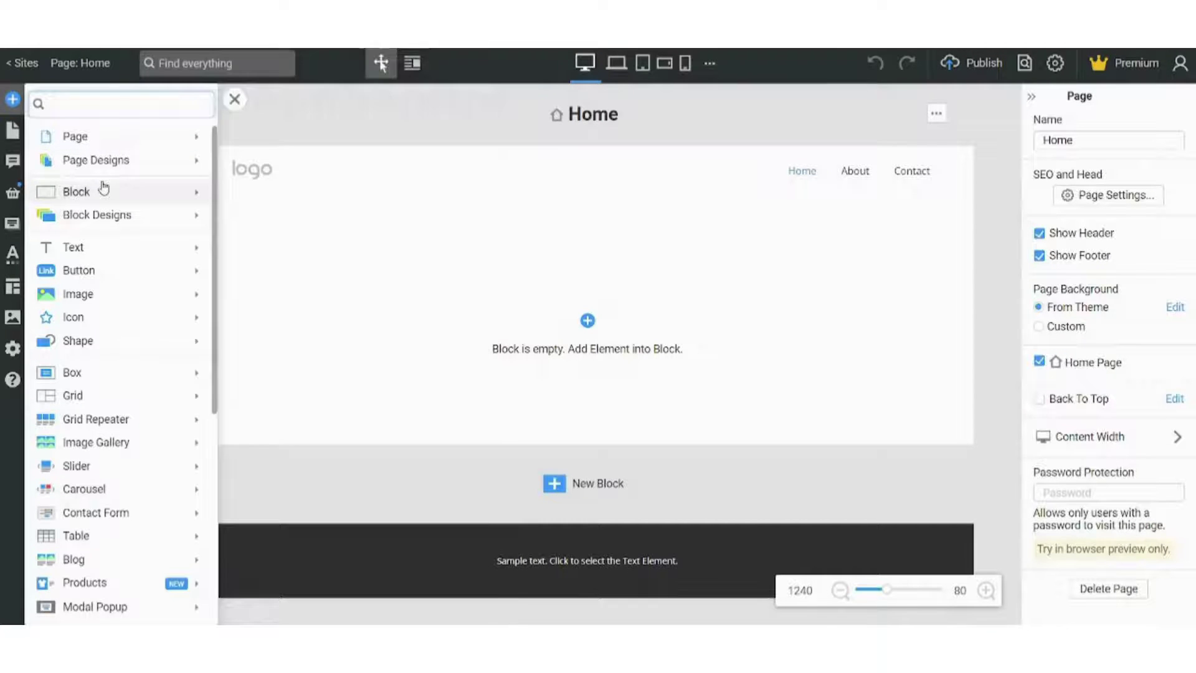
pyautogui.moveTo(92, 274)
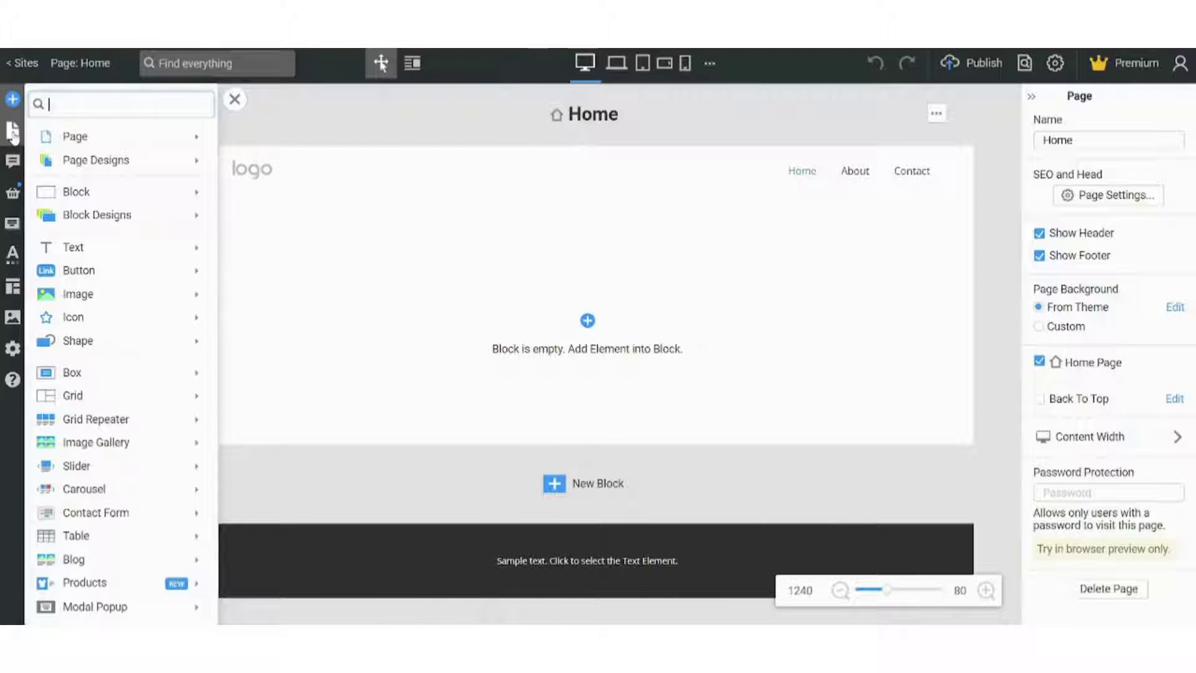
pyautogui.click(13, 132)
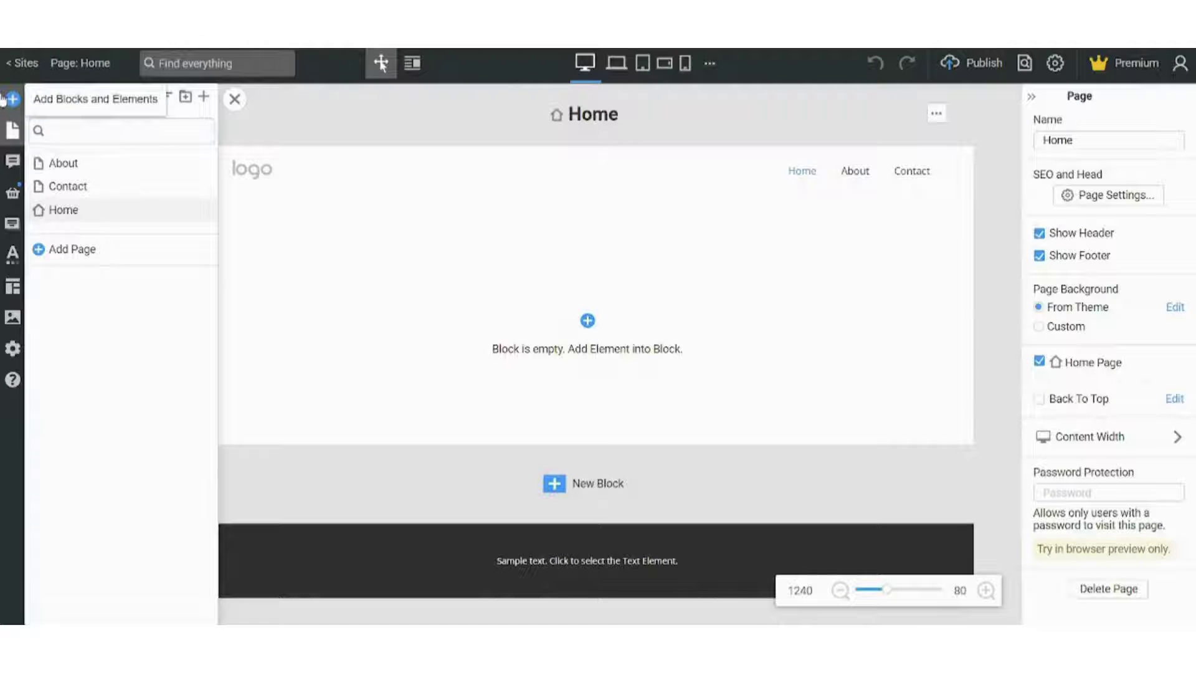
pyautogui.click(18, 101)
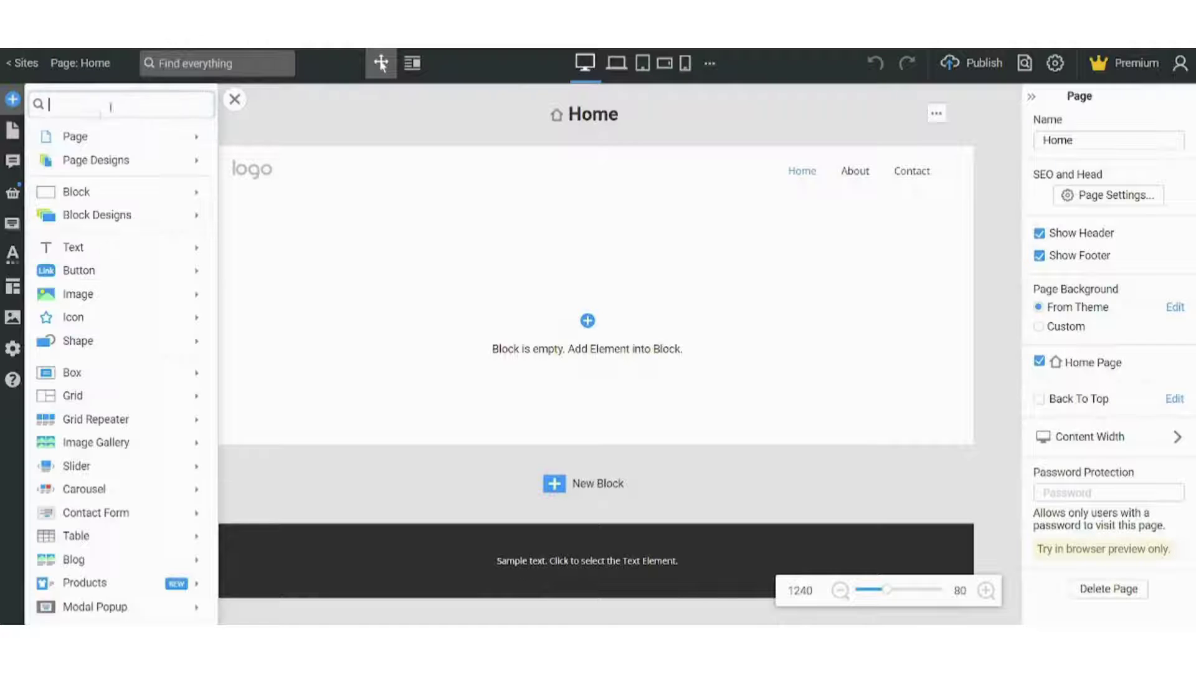
pyautogui.click(232, 101)
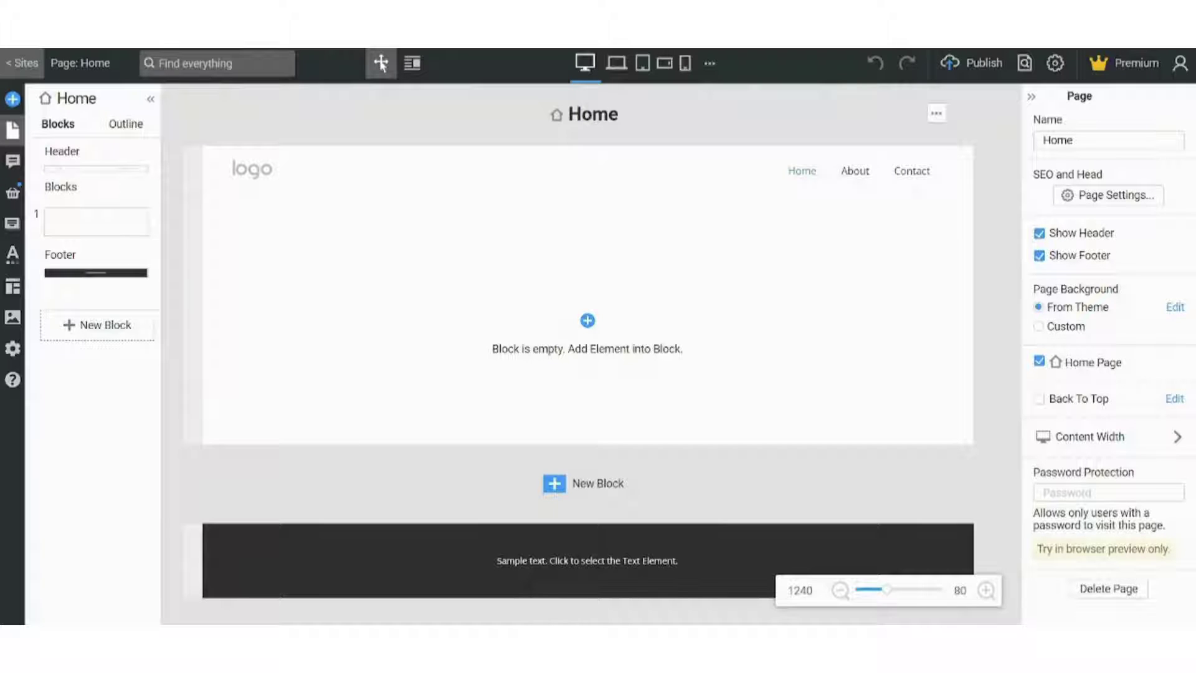
# From the sites list, create a new site using the travel agency ready-to-use template
pyautogui.click(25, 64)
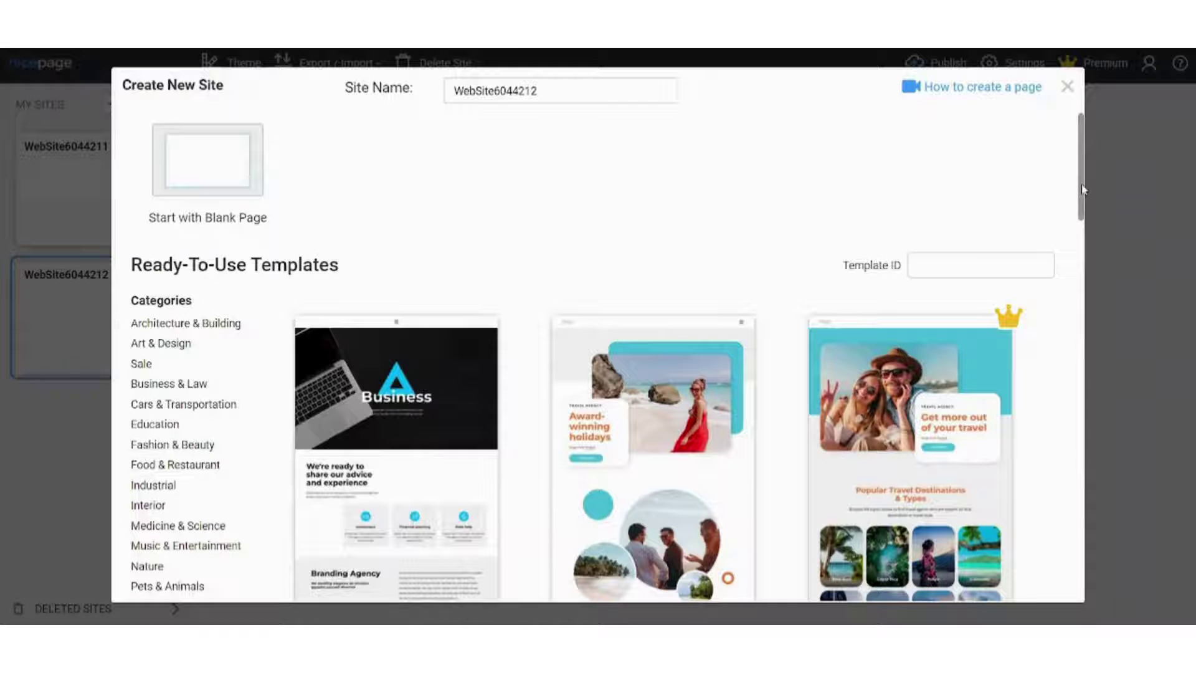
pyautogui.moveTo(1082, 188); pyautogui.dragTo(1007, 277)
pyautogui.click(1010, 282)
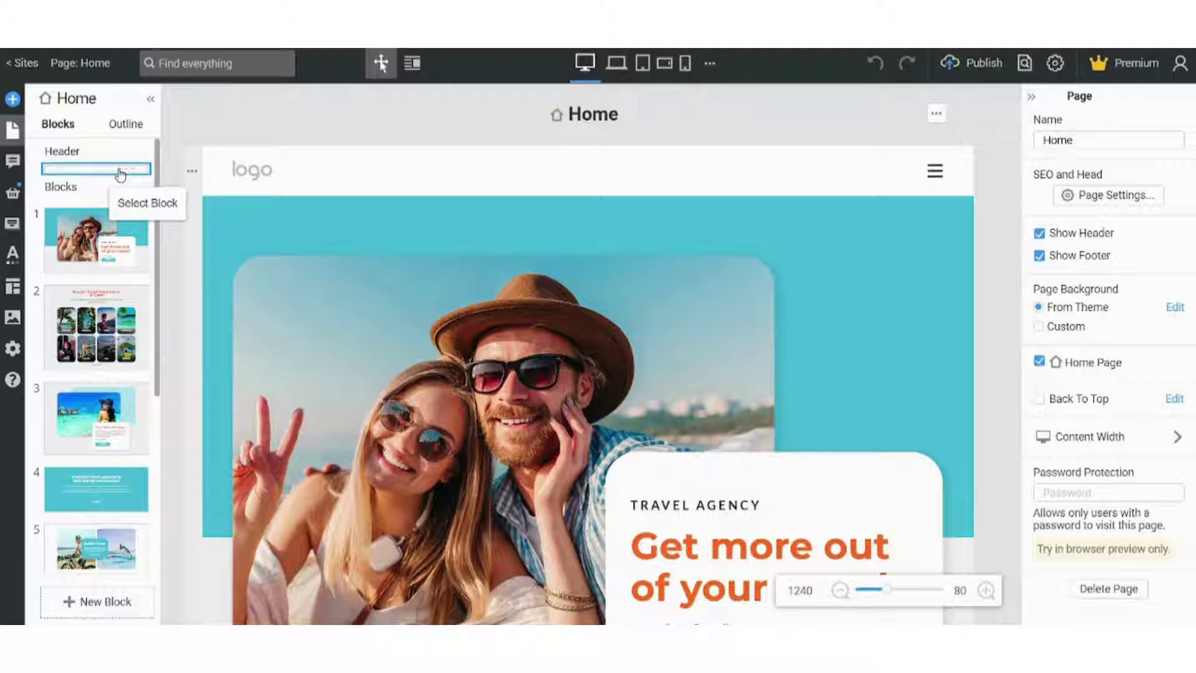
pyautogui.click(120, 169)
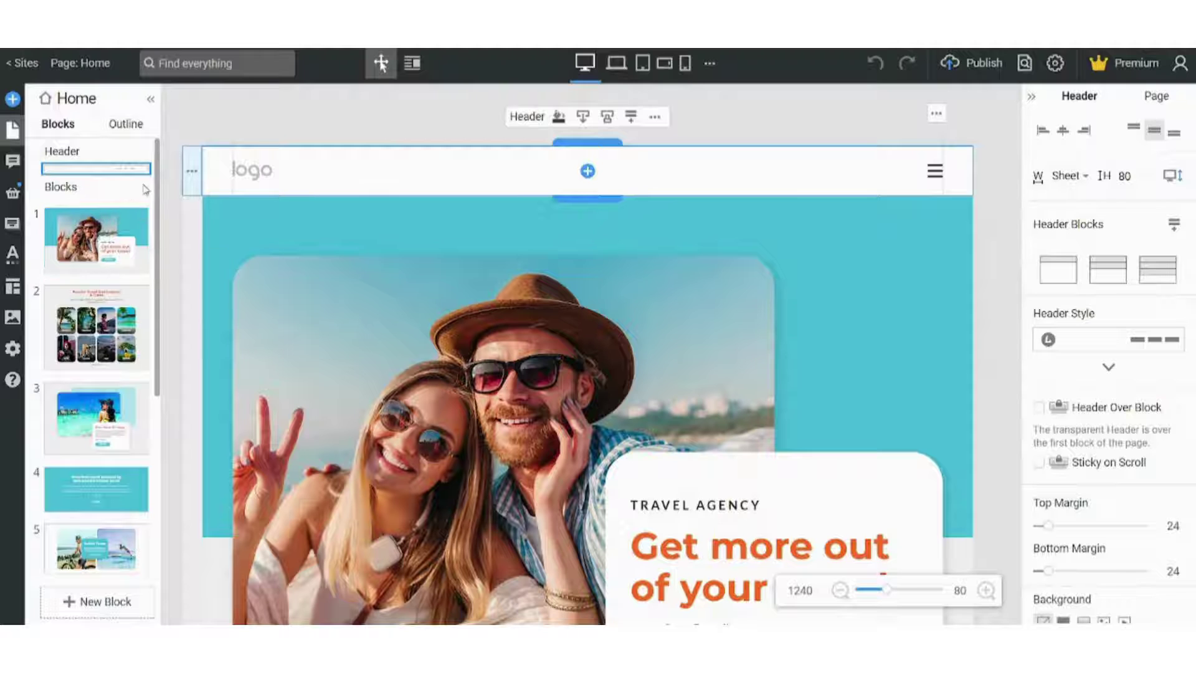
pyautogui.scroll(-2, 163, 260)
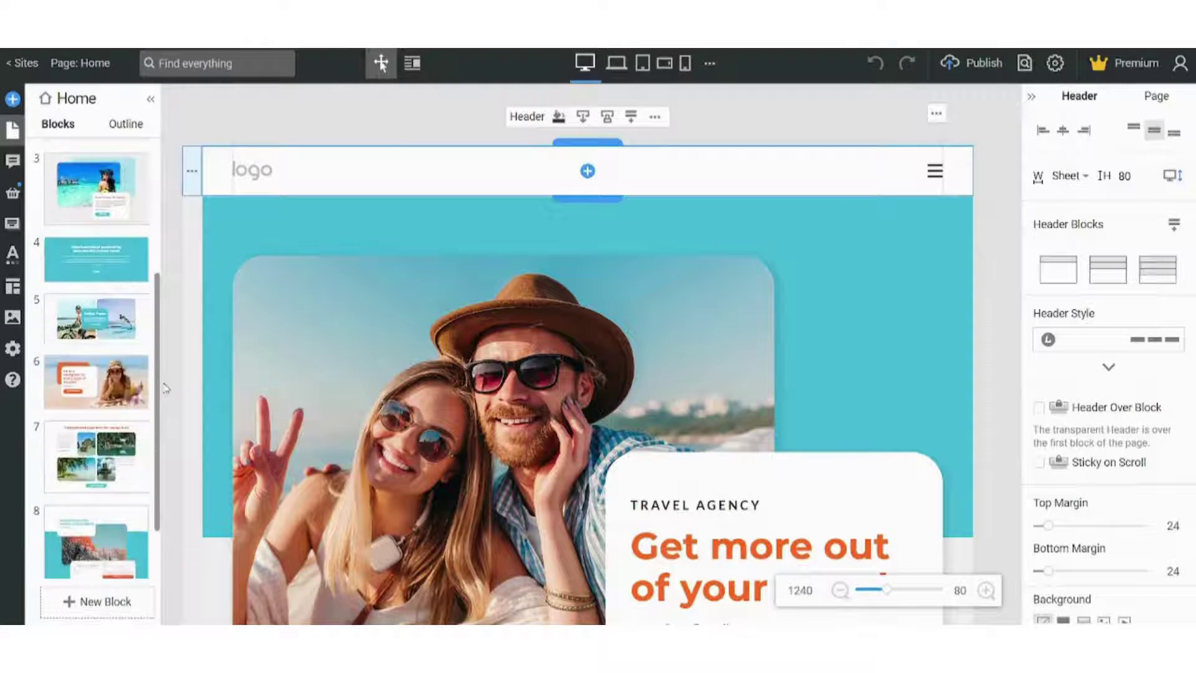
pyautogui.scroll(-2, 100, 386)
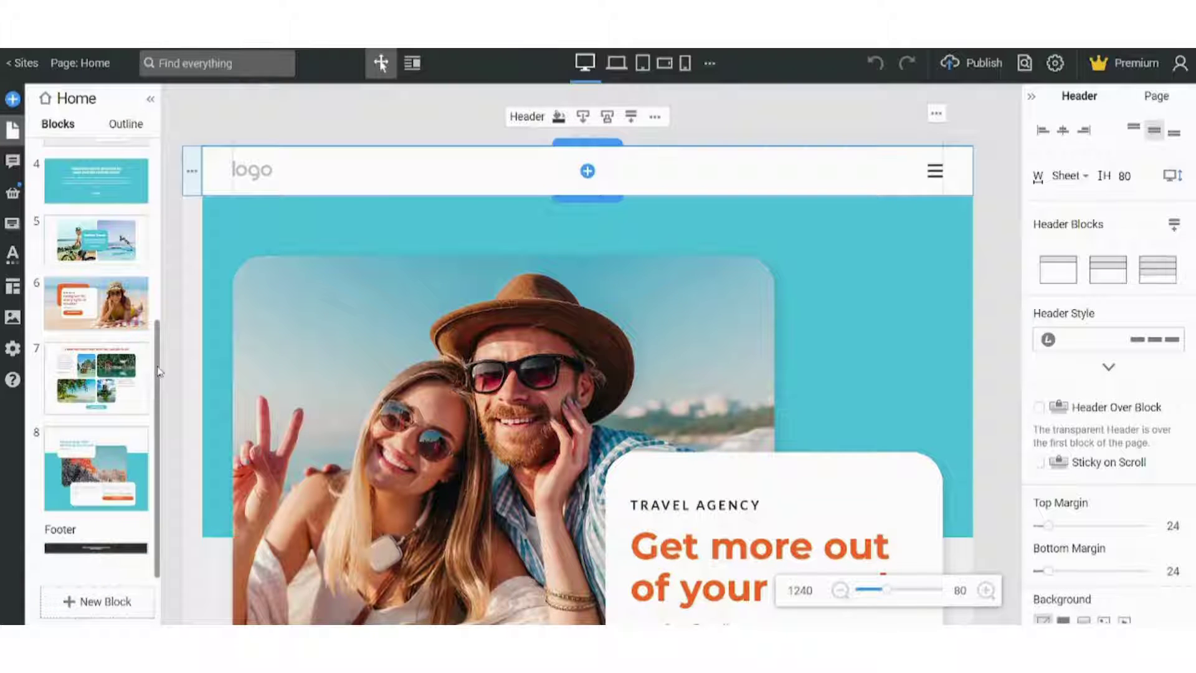
pyautogui.moveTo(159, 372); pyautogui.dragTo(161, 84)
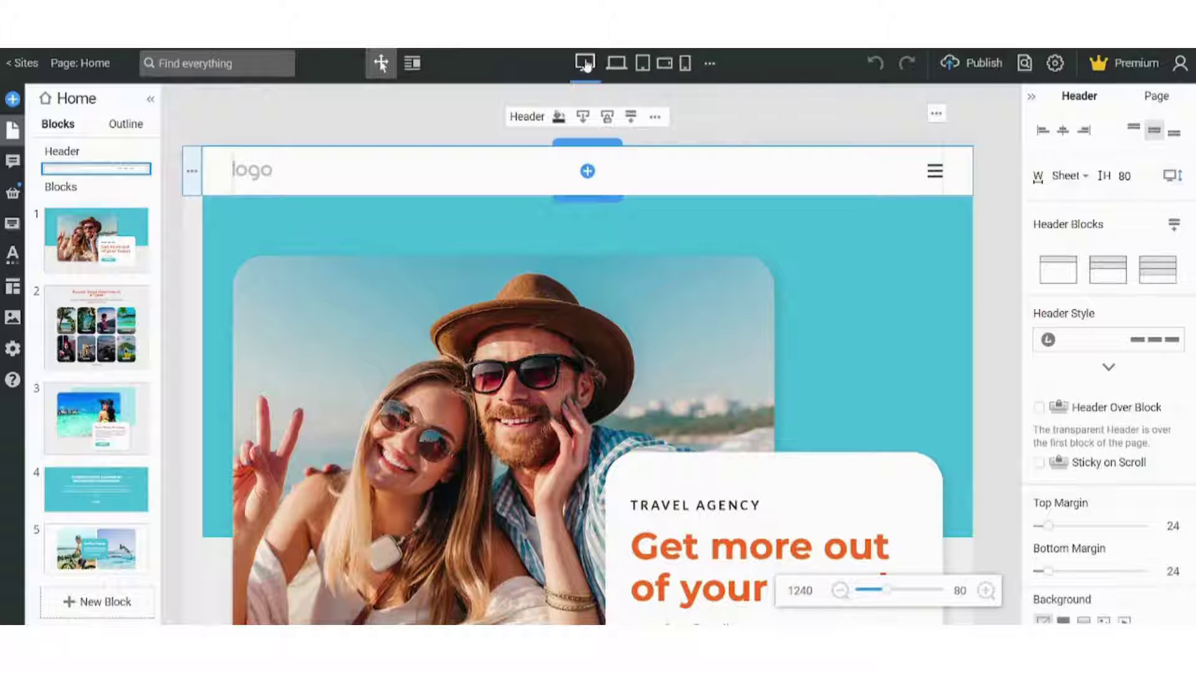
pyautogui.click(643, 63)
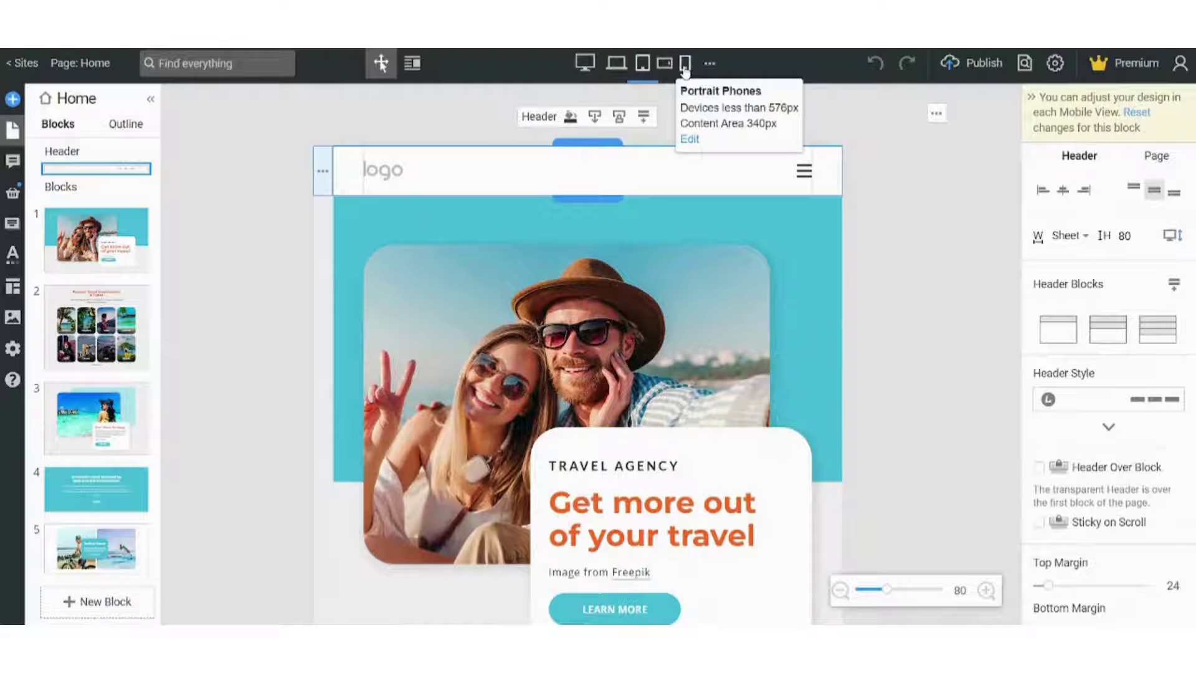
pyautogui.click(685, 68)
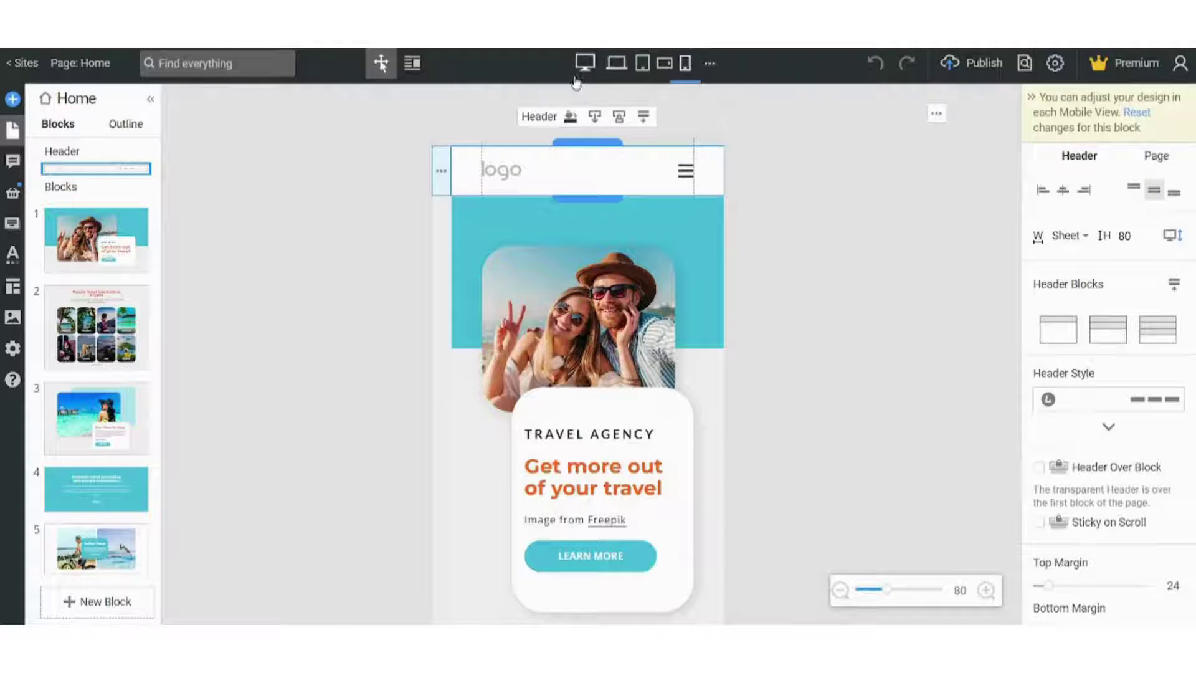
pyautogui.click(590, 71)
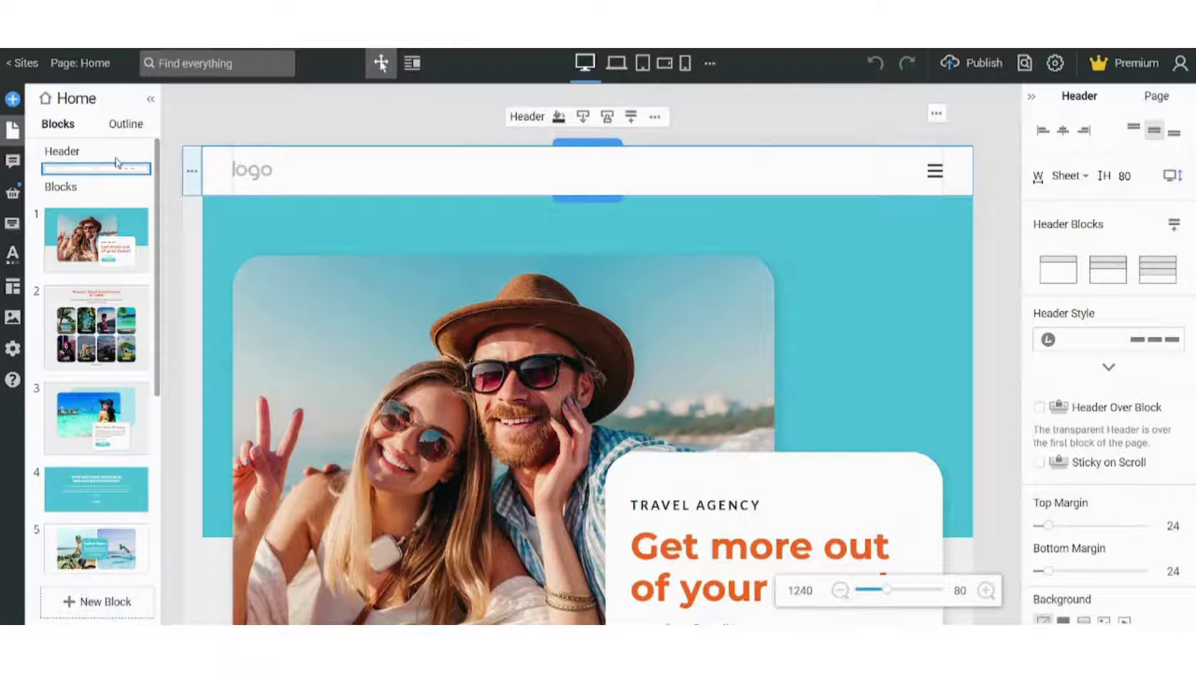
# Select the header logo and swap in the flame-and-drop logo image
pyautogui.click(192, 171)
pyautogui.click(297, 170)
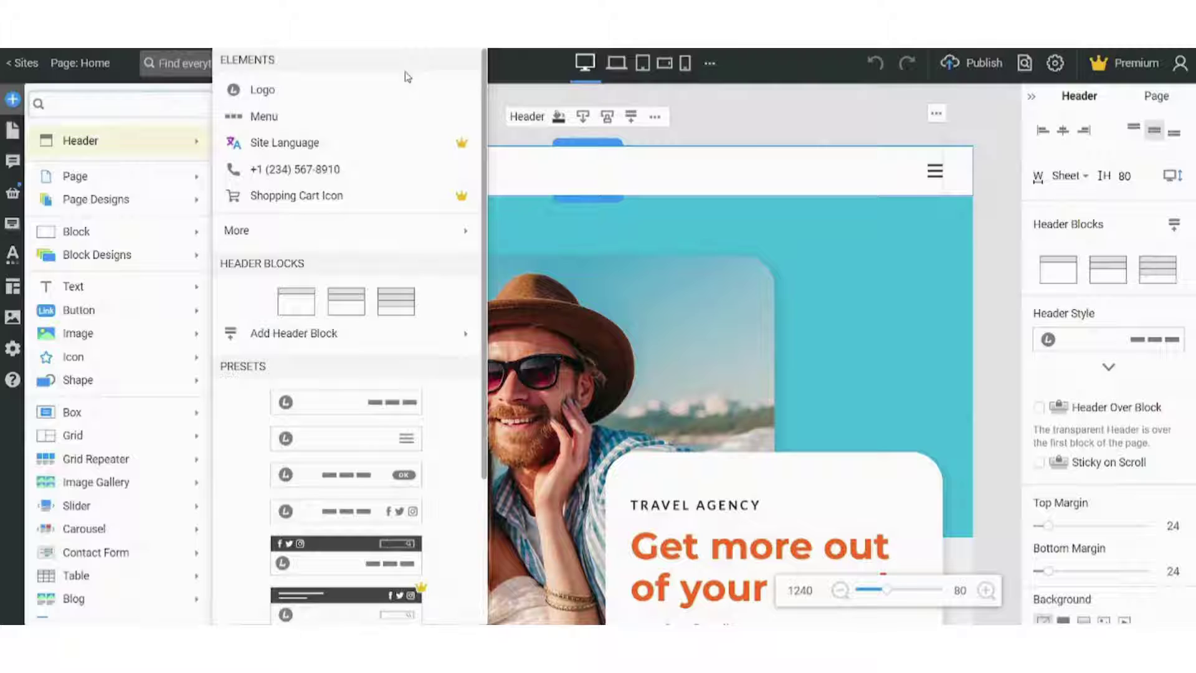
pyautogui.click(382, 60)
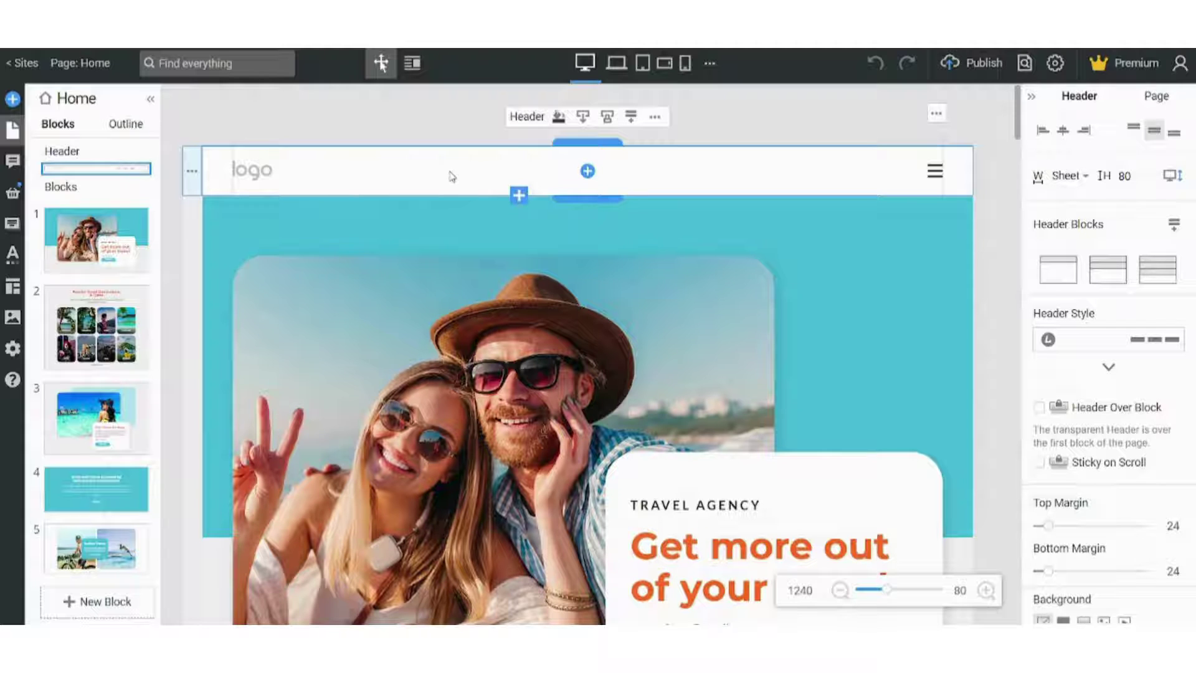
pyautogui.click(255, 173)
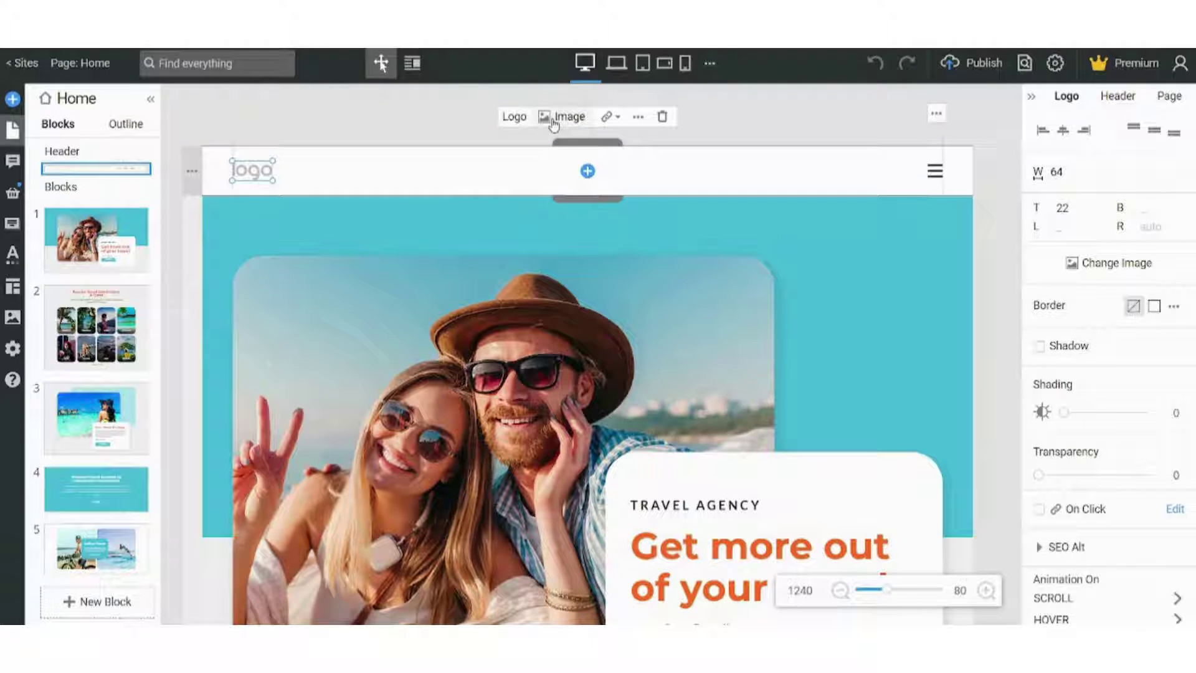
pyautogui.click(552, 119)
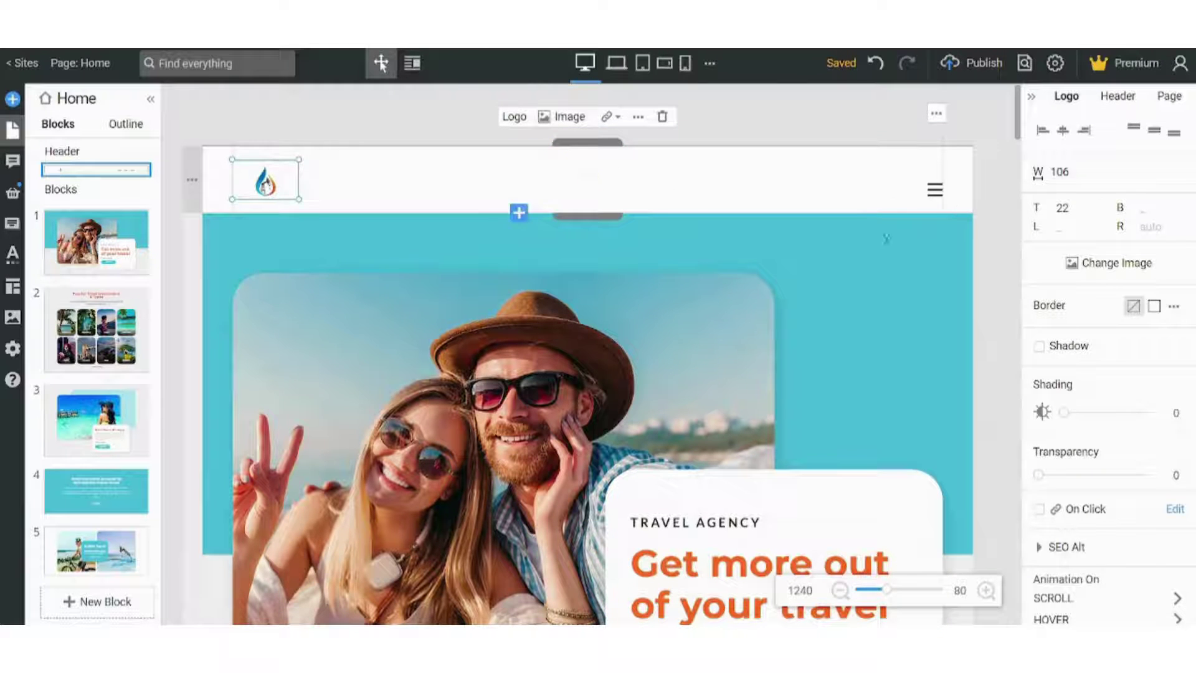
# Replace the 'TRAVEL AGENCY' label above the hero heading with 'OIL AND GAS COMPANY'
pyautogui.click(761, 561)
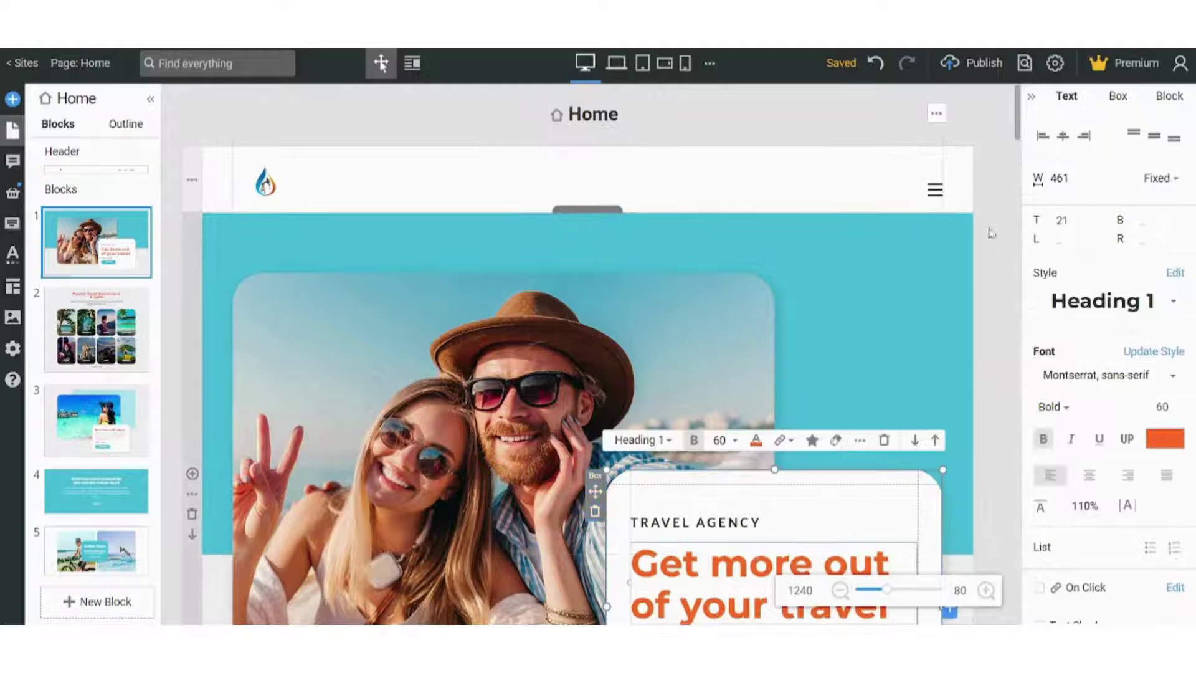
pyautogui.click(733, 523)
pyautogui.click(730, 524)
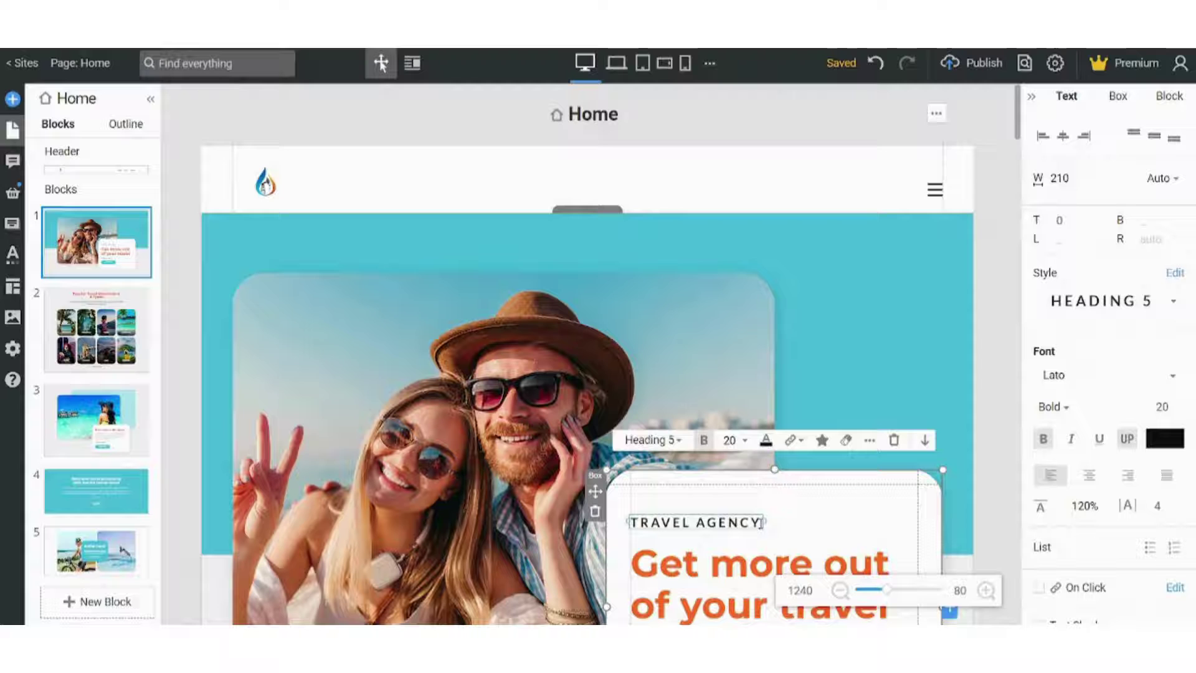
pyautogui.moveTo(761, 522); pyautogui.dragTo(608, 511)
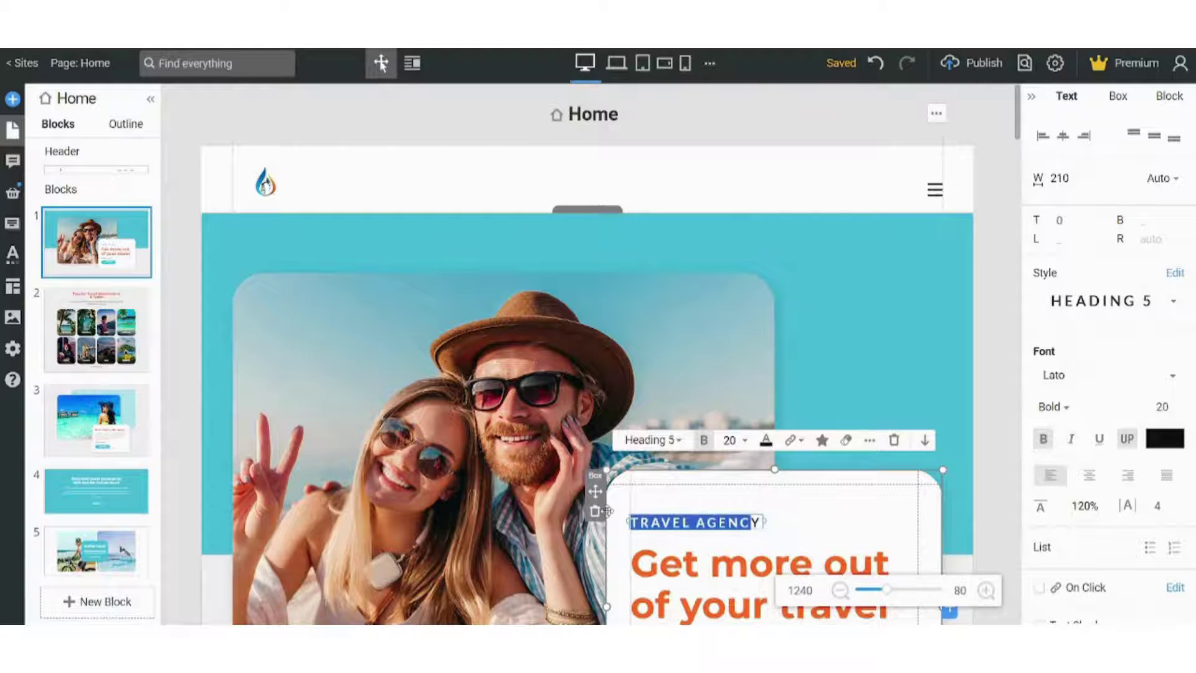
pyautogui.write('Y')
pyautogui.press('BackSpace')
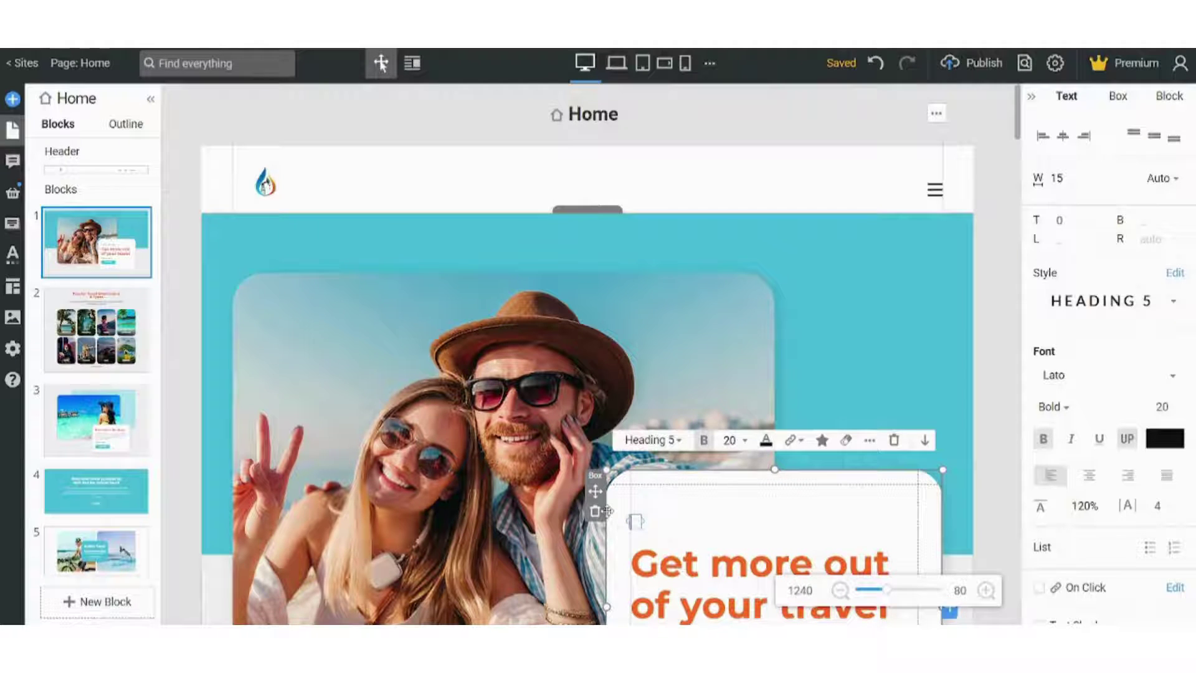
pyautogui.write('OIL AND GAS COMPANY')
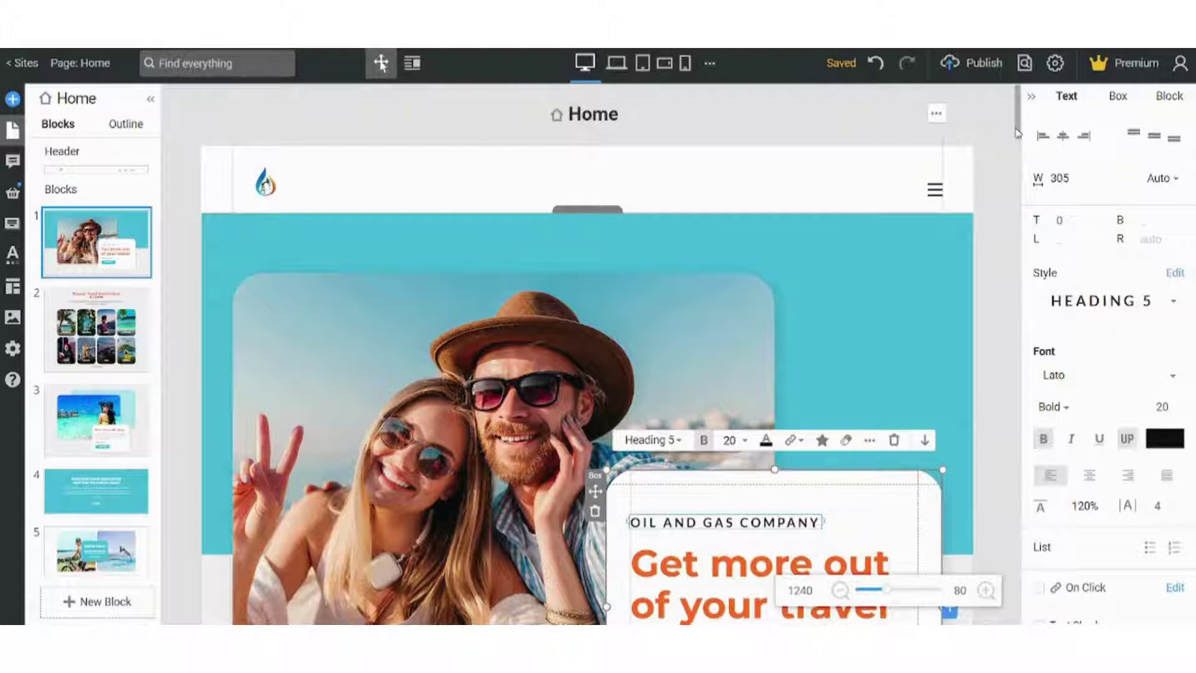
pyautogui.click(1019, 138)
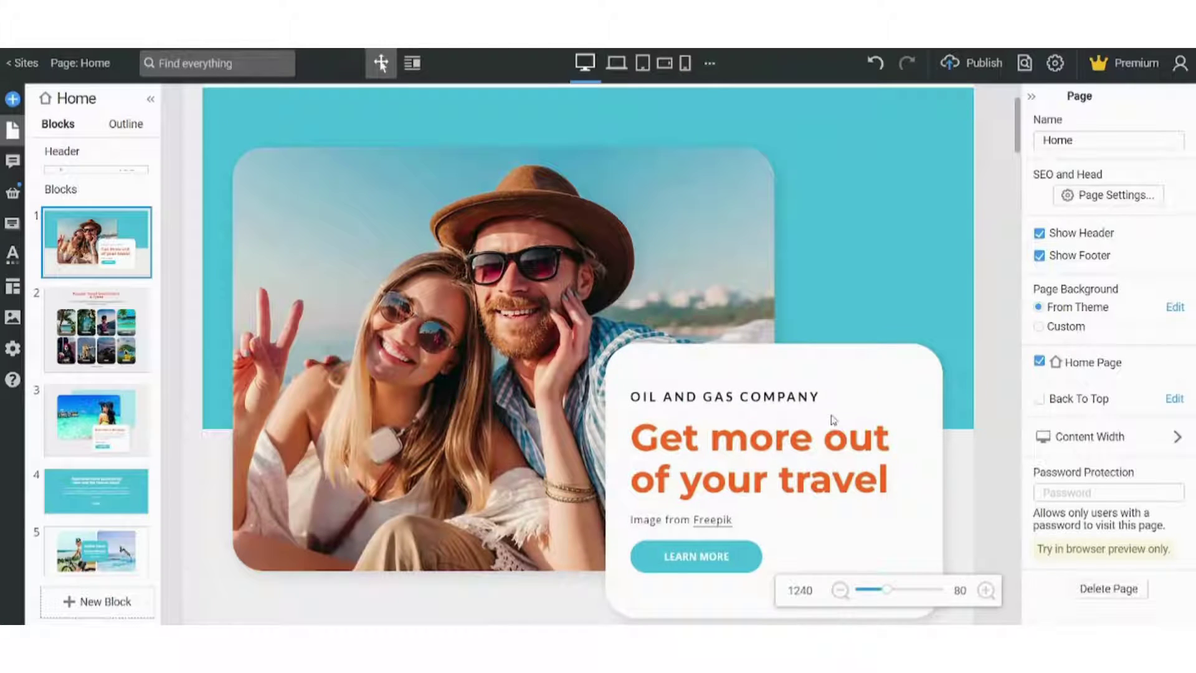
# Retype the hero heading as 'Striving for Perfection'
pyautogui.click(845, 458)
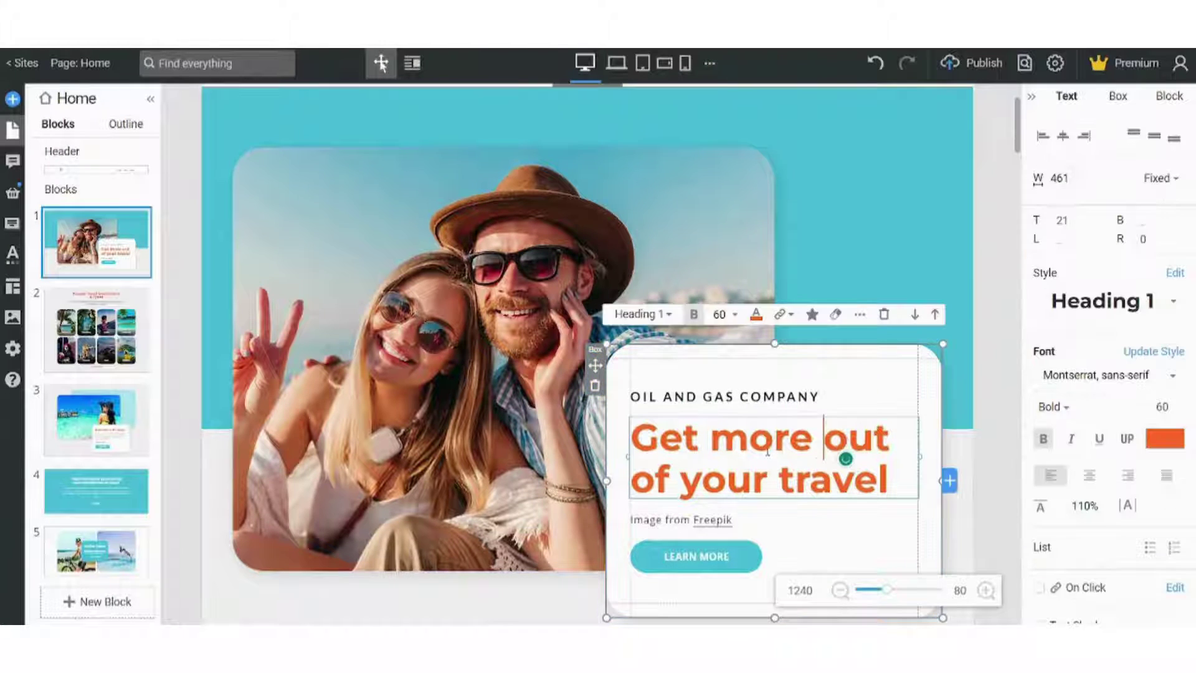
pyautogui.moveTo(891, 480); pyautogui.dragTo(563, 396)
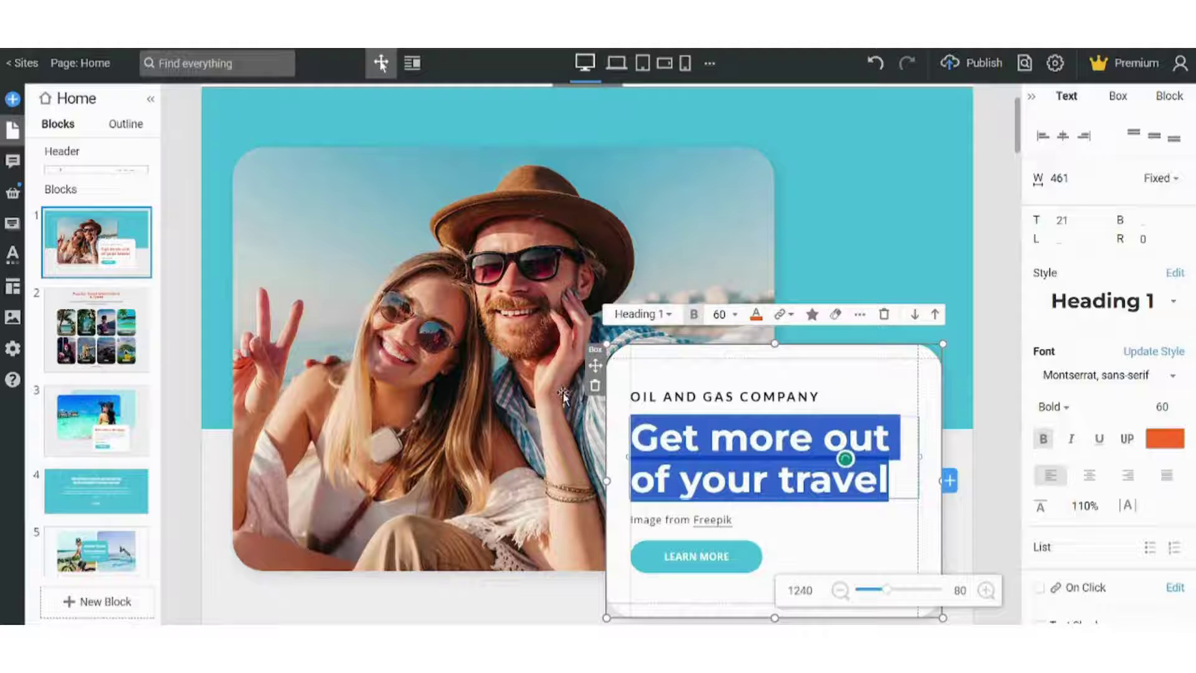
pyautogui.write('Strib')
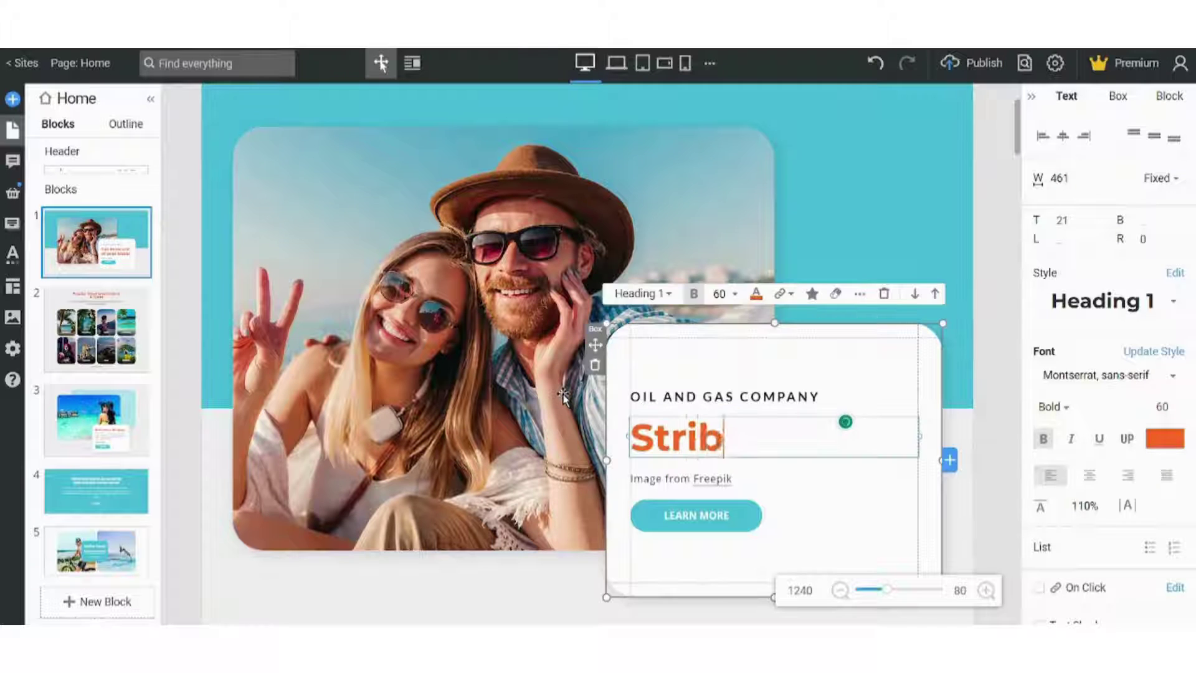
pyautogui.press('BackSpace')
pyautogui.write('ving')
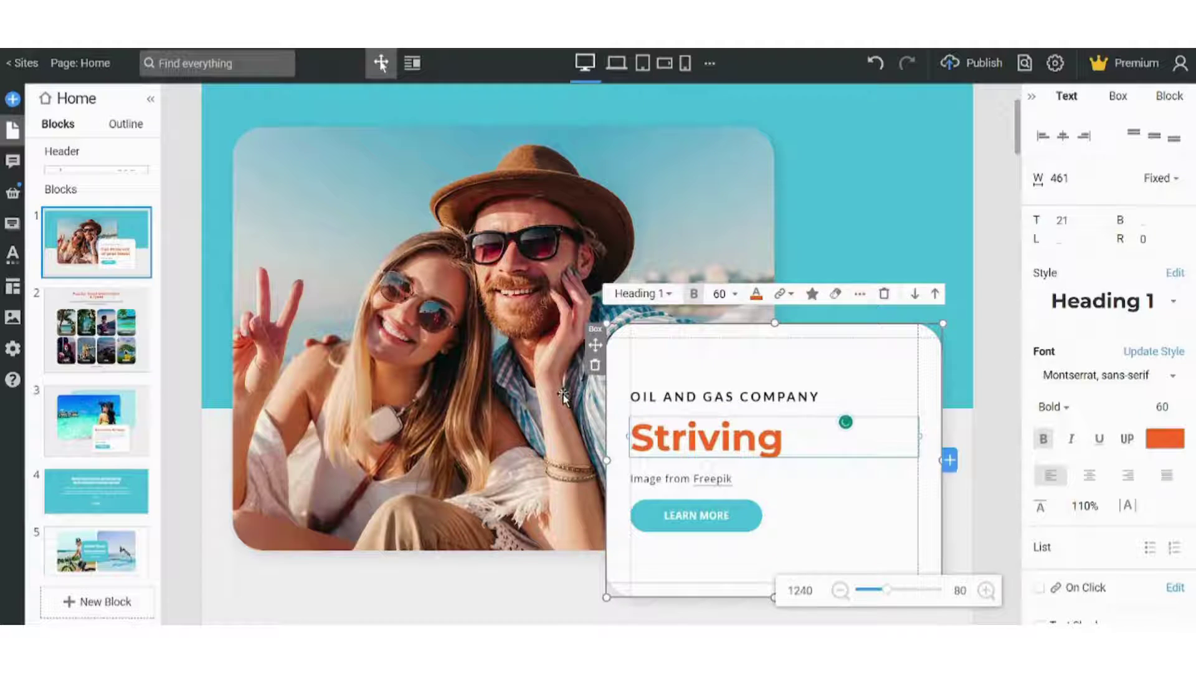
pyautogui.write(' for Perfectio')
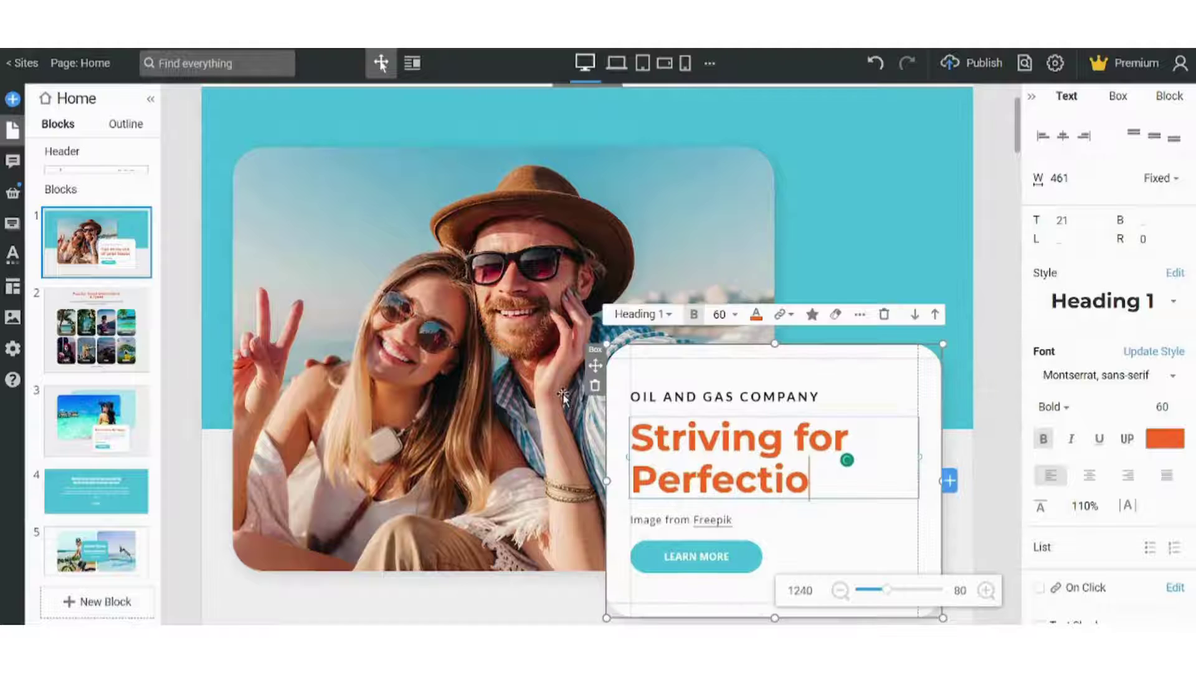
pyautogui.write('n')
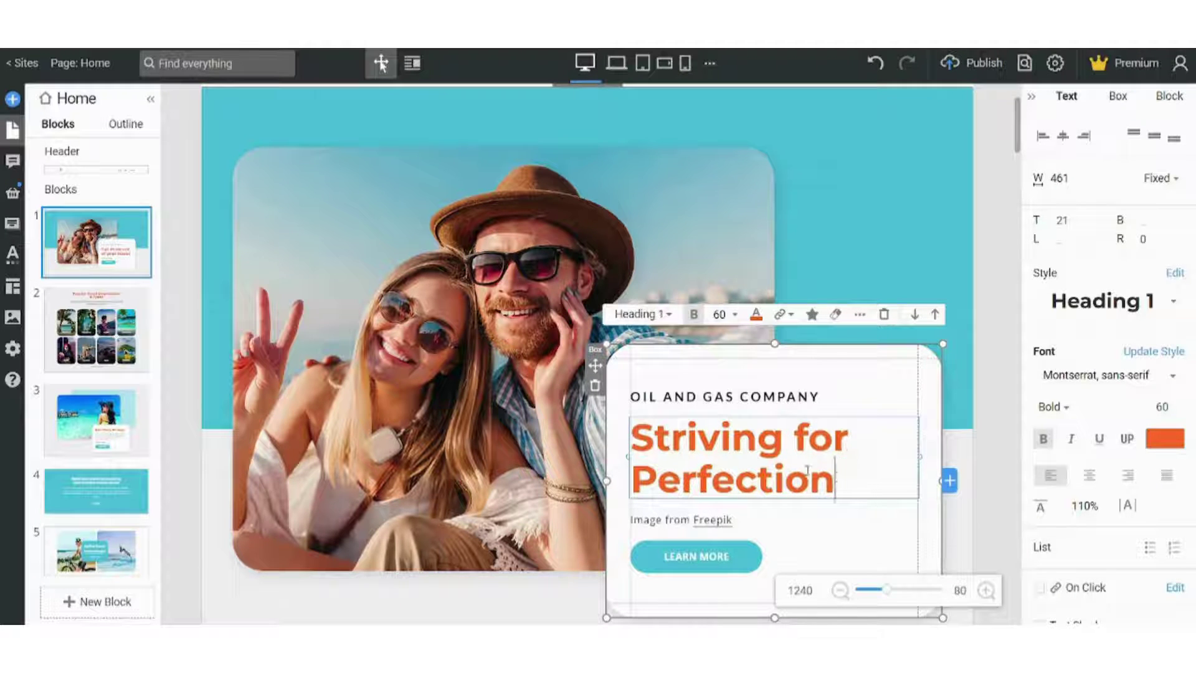
# Color the heading a lighter orange from Theme Colors, keeping it left-aligned
pyautogui.moveTo(835, 483); pyautogui.dragTo(630, 436)
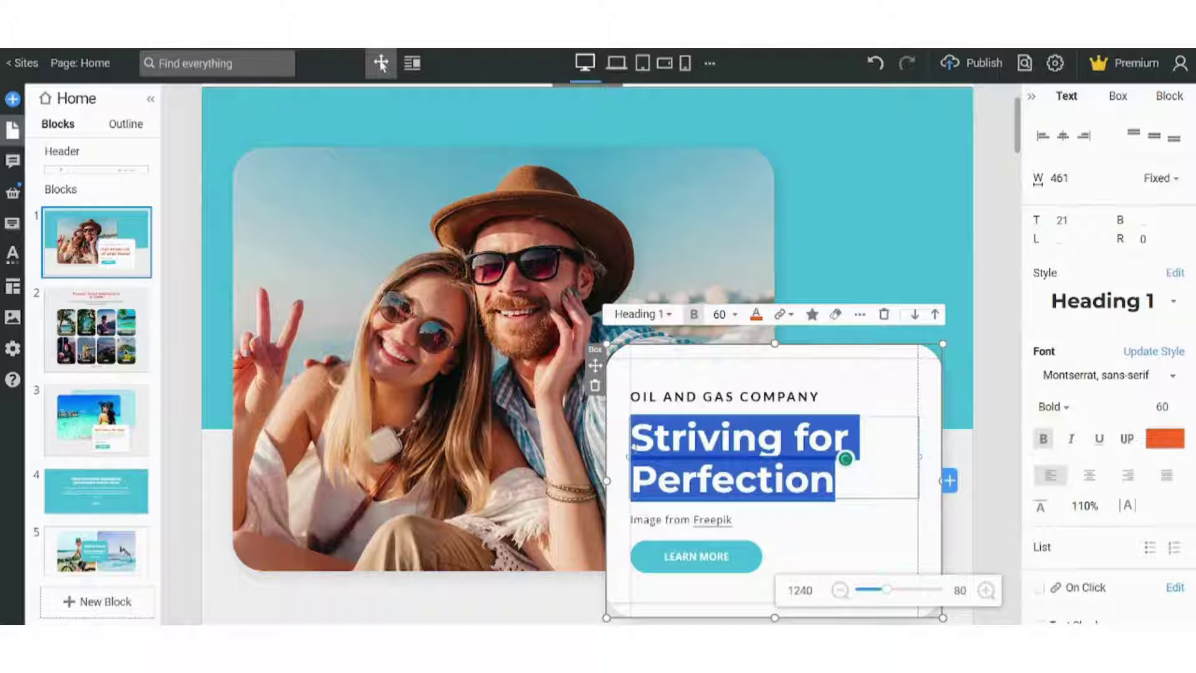
pyautogui.click(1169, 438)
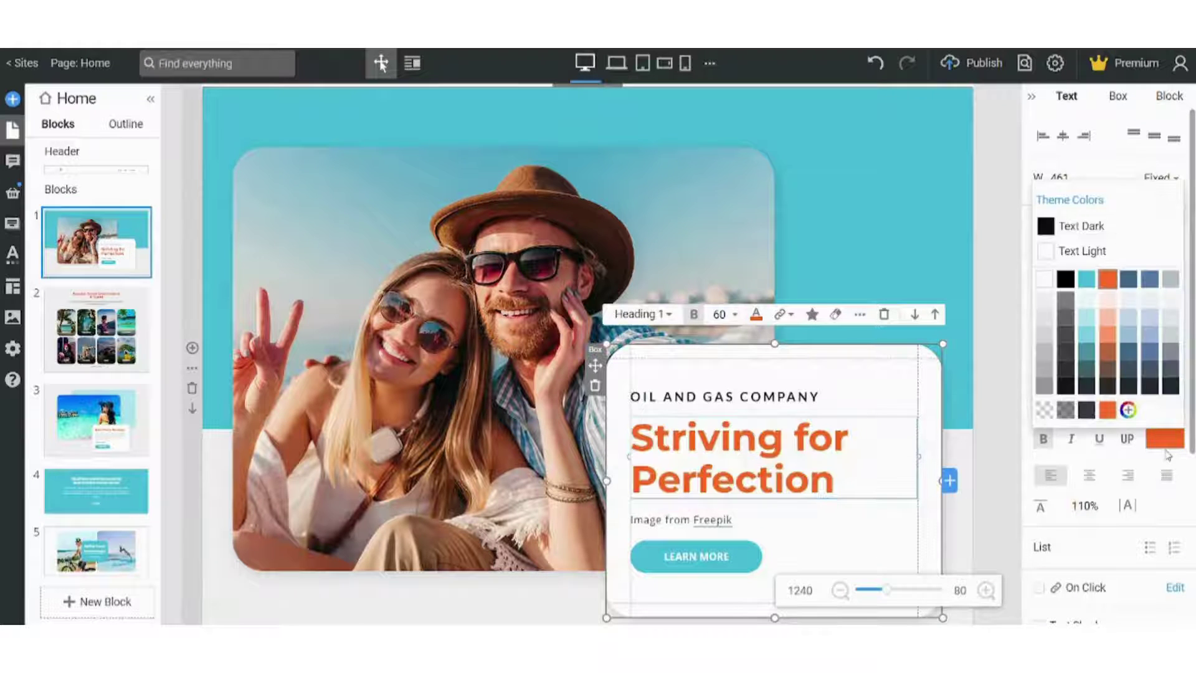
pyautogui.click(1110, 333)
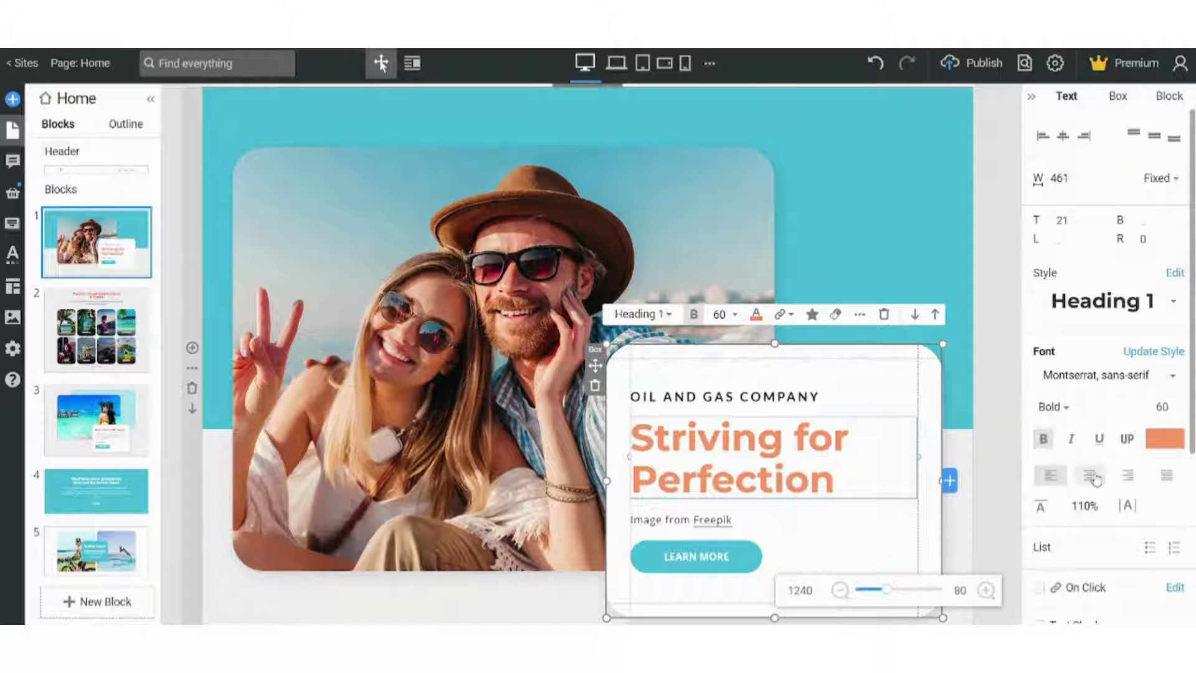
pyautogui.click(1107, 477)
pyautogui.click(1126, 476)
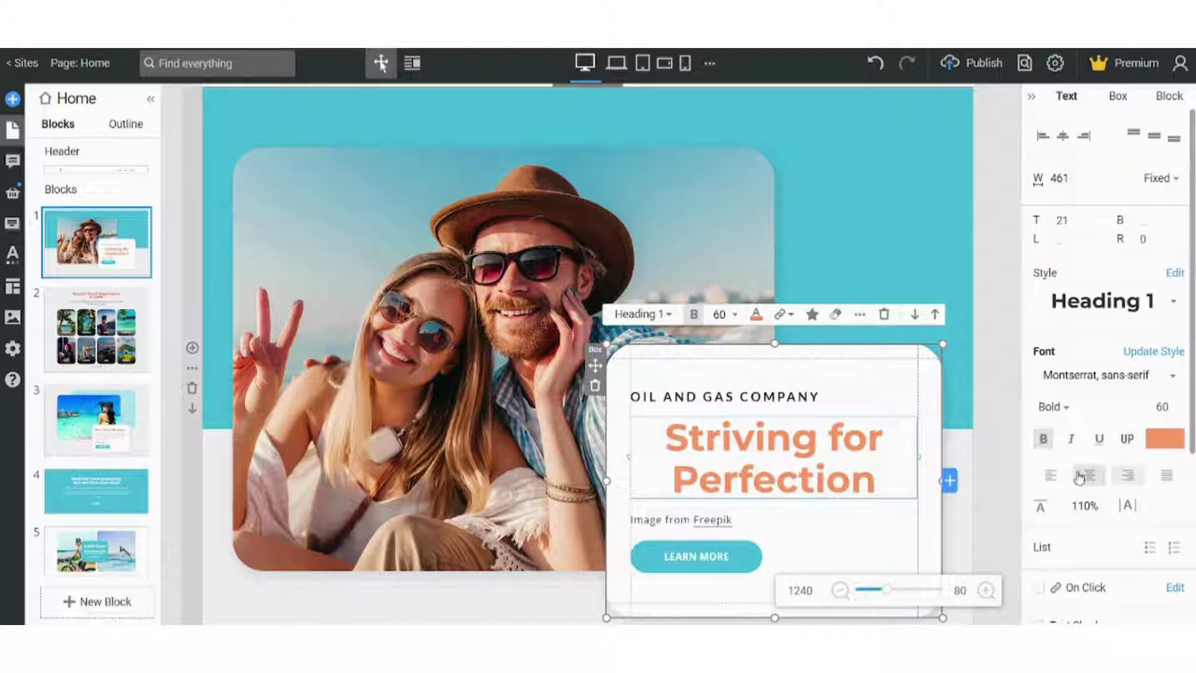
pyautogui.click(1051, 475)
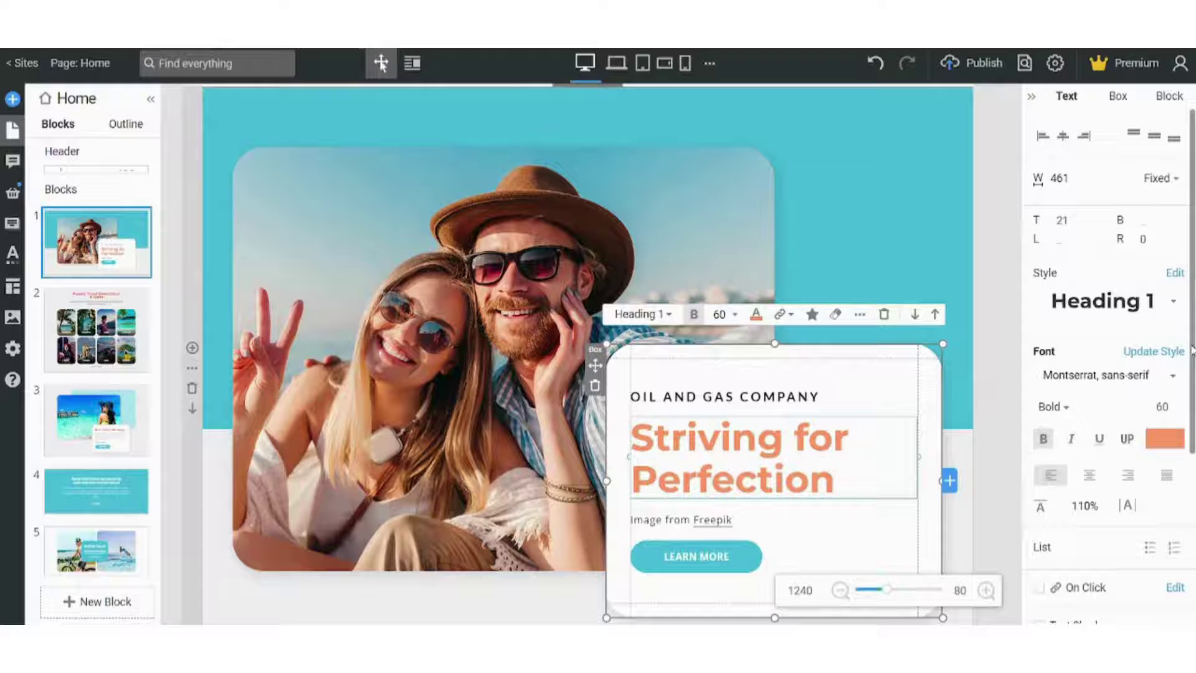
pyautogui.scroll(-4, 1109, 368)
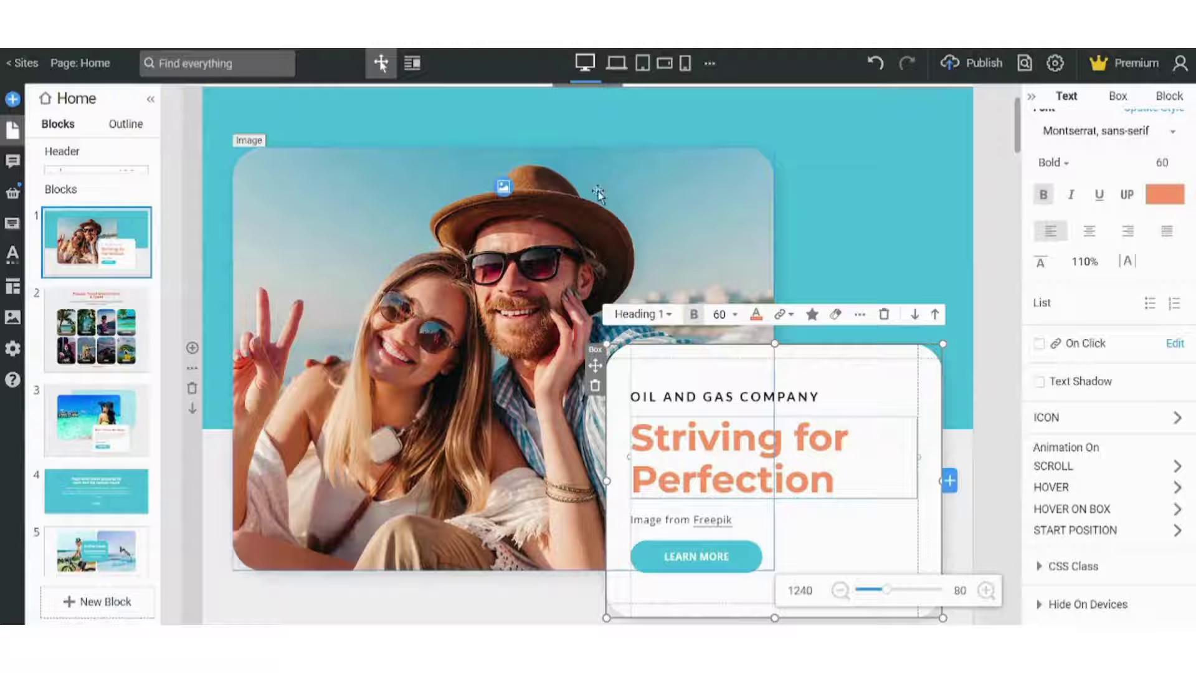
# Replace the hero photo with the oil pumpjacks sunset image
pyautogui.click(560, 195)
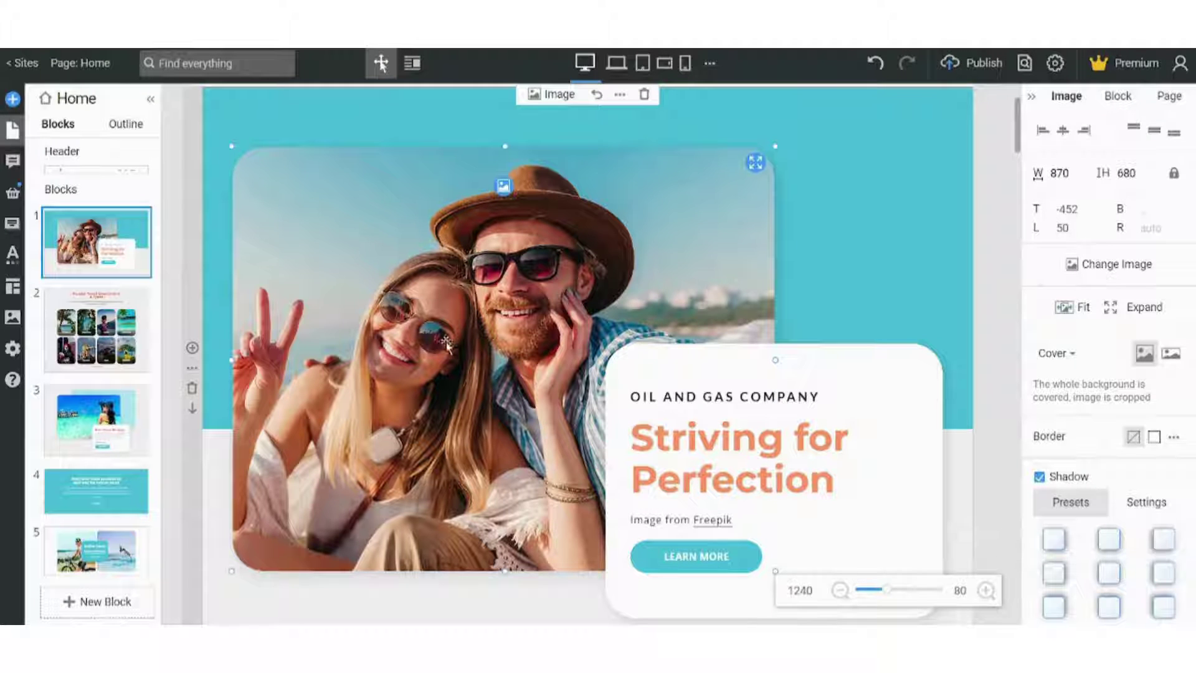
pyautogui.click(504, 187)
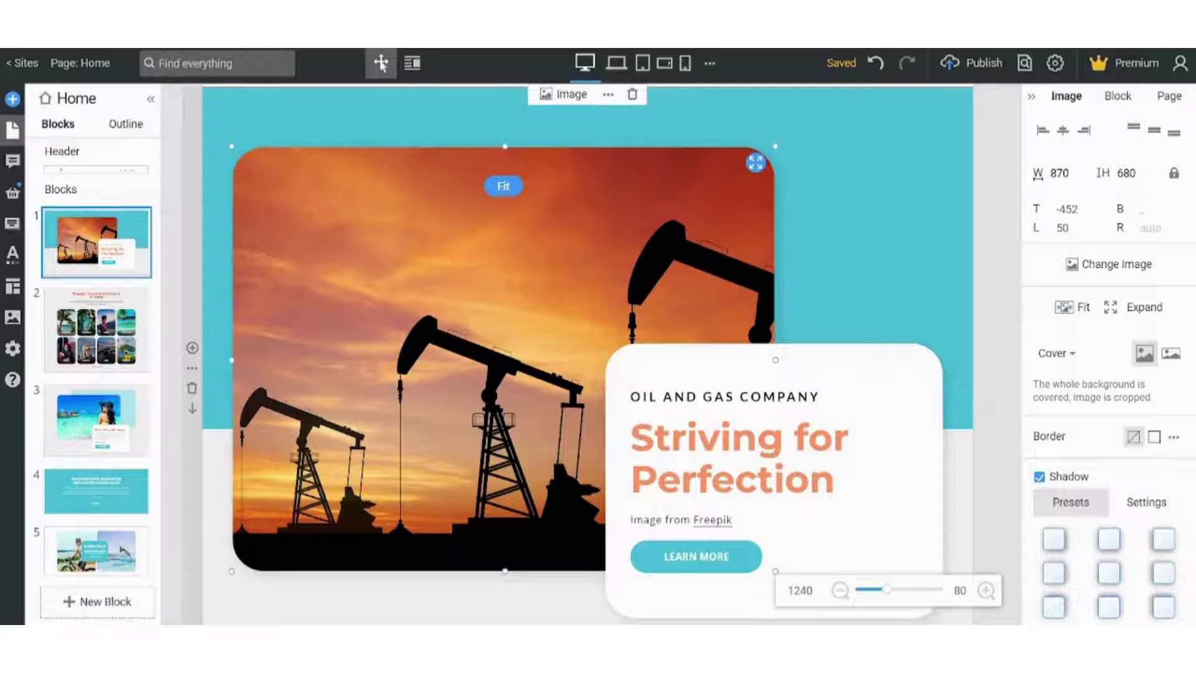
# Fill the background shape behind the hero photo with a pale peach Theme Colors tint
pyautogui.click(831, 223)
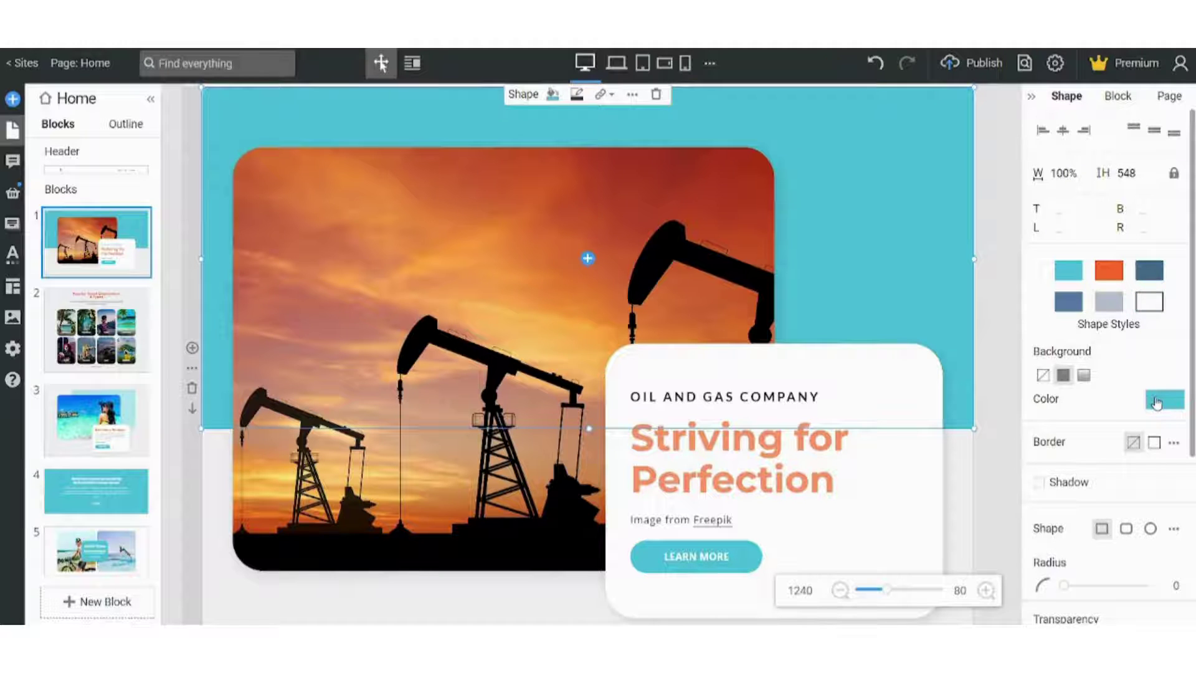
pyautogui.click(1157, 403)
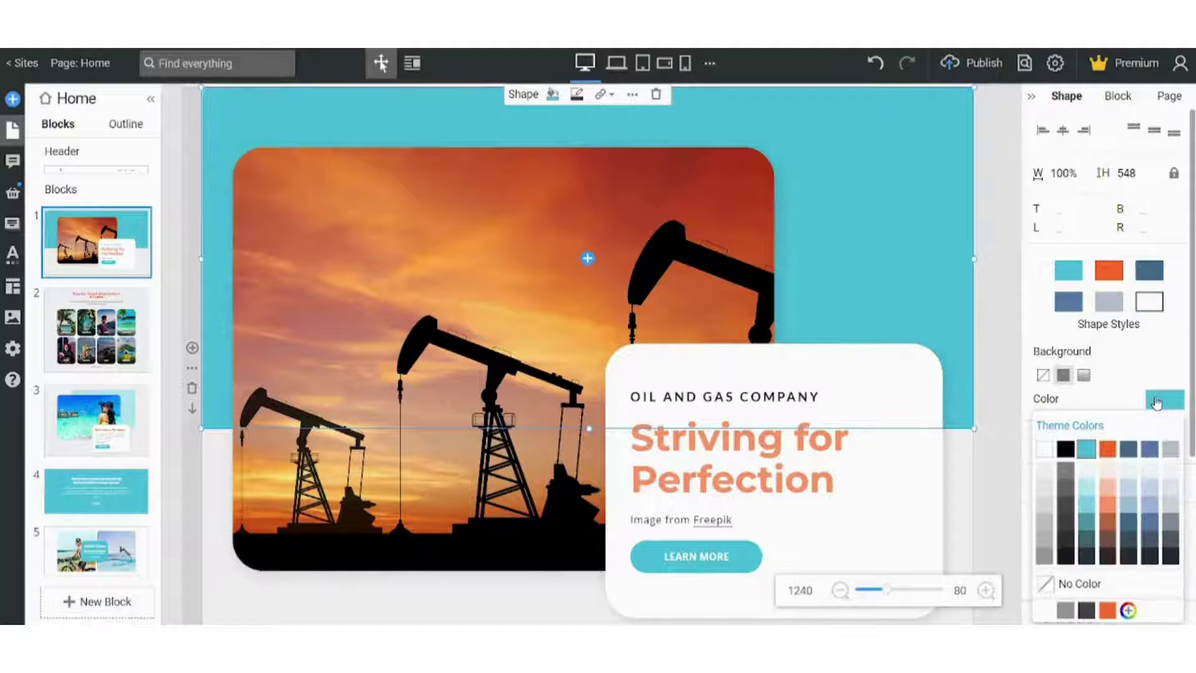
pyautogui.click(1108, 491)
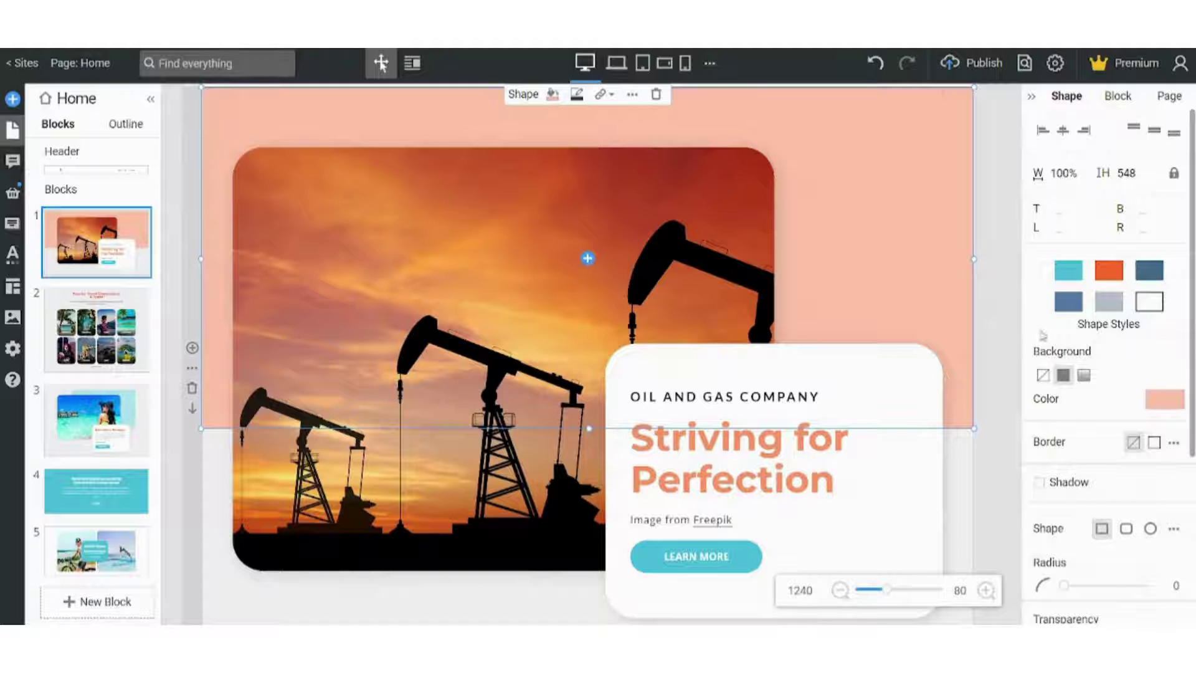
pyautogui.click(1163, 405)
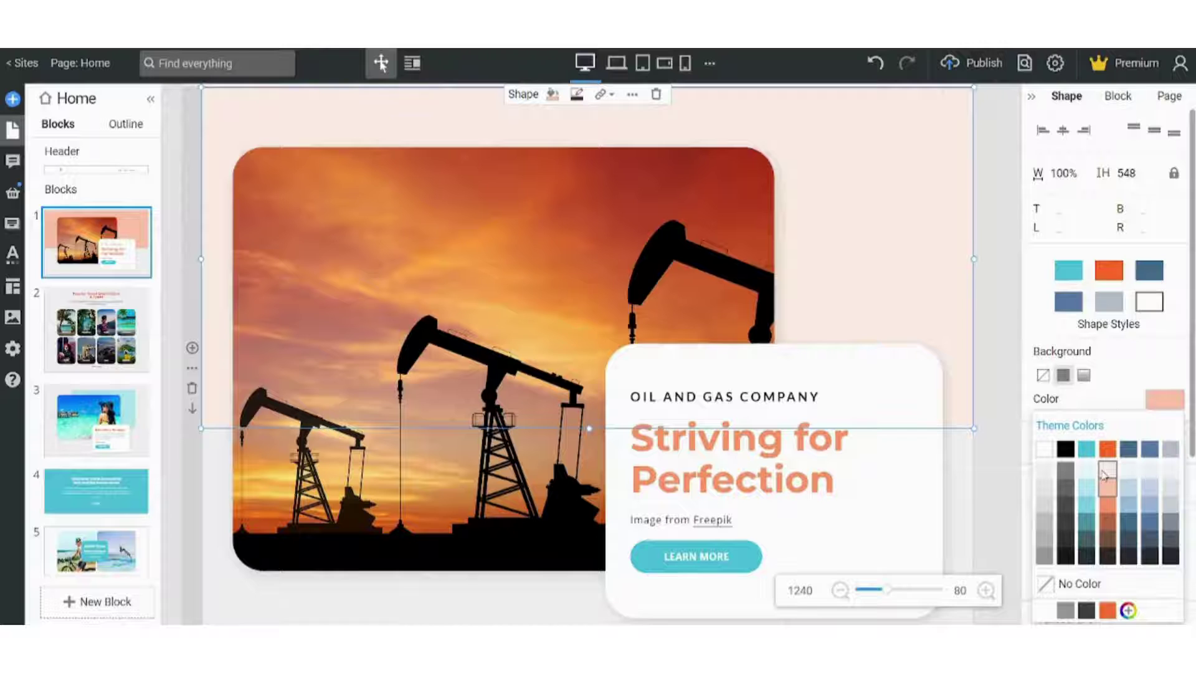
pyautogui.click(1103, 475)
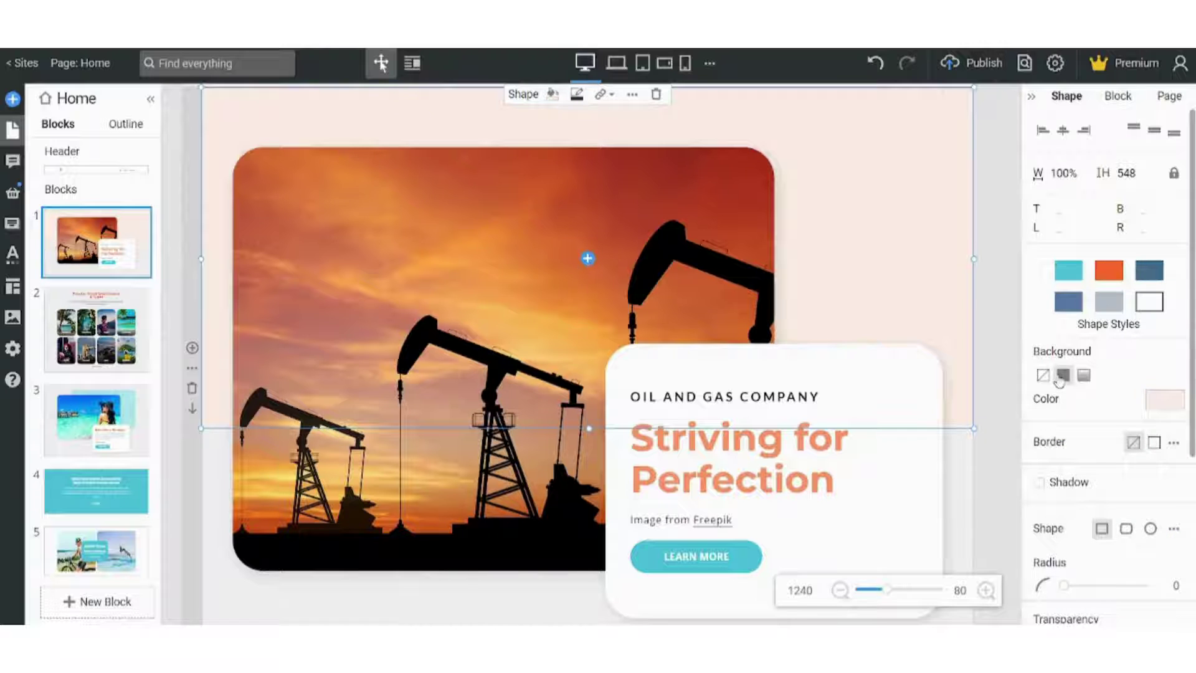
pyautogui.click(1005, 280)
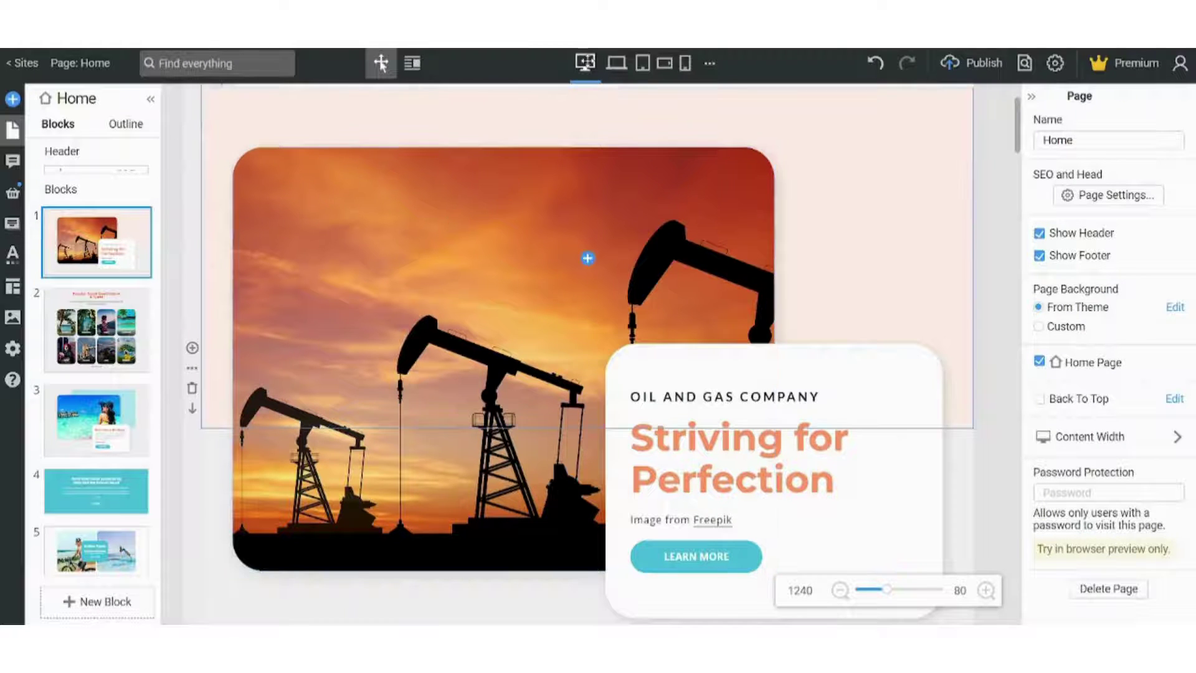
# In Site Colors & Fonts > Color Theme, change the orange theme colour to #f49165
pyautogui.click(10, 256)
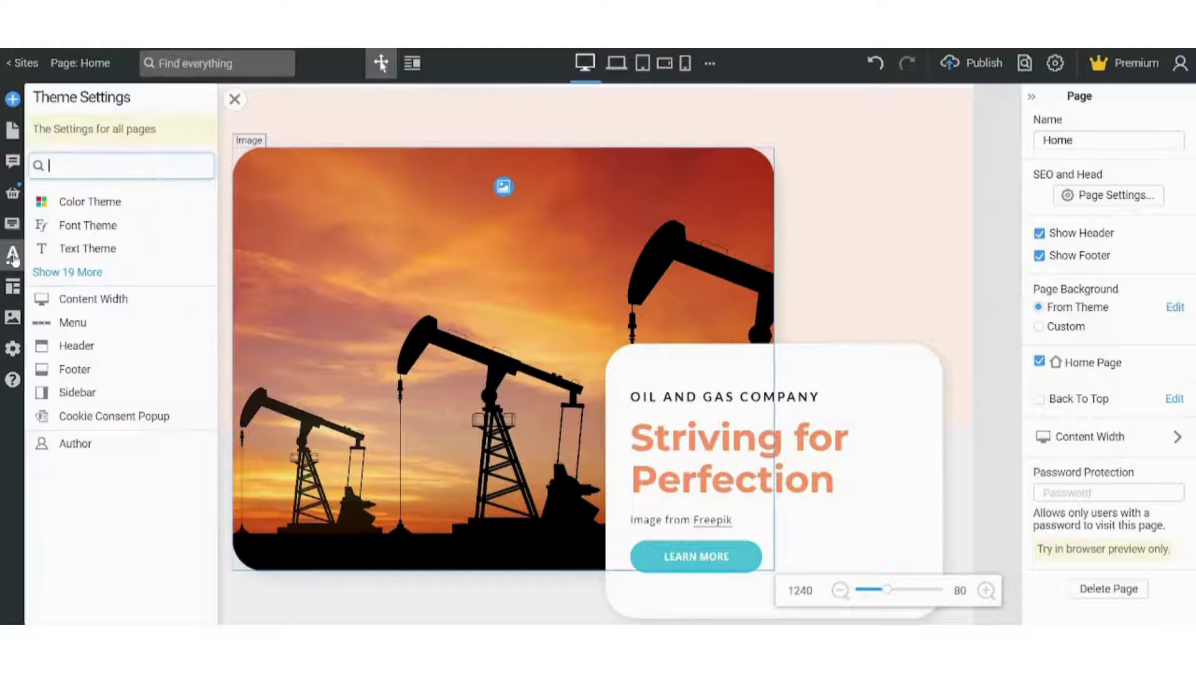
pyautogui.click(93, 206)
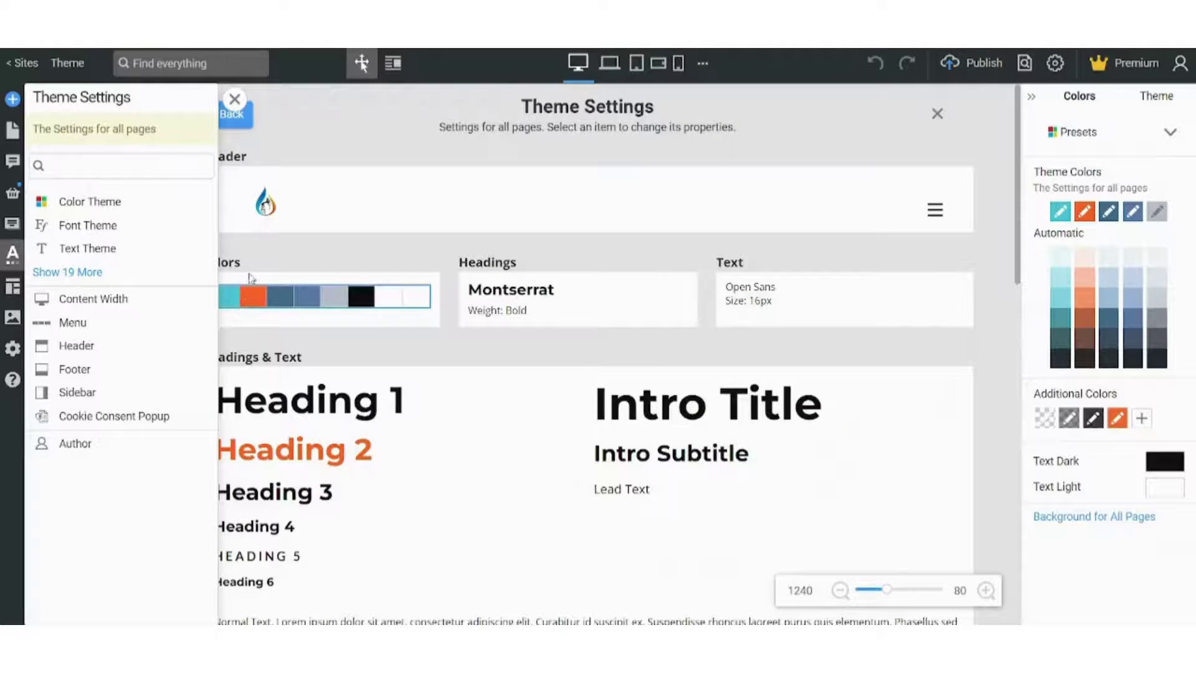
pyautogui.click(242, 100)
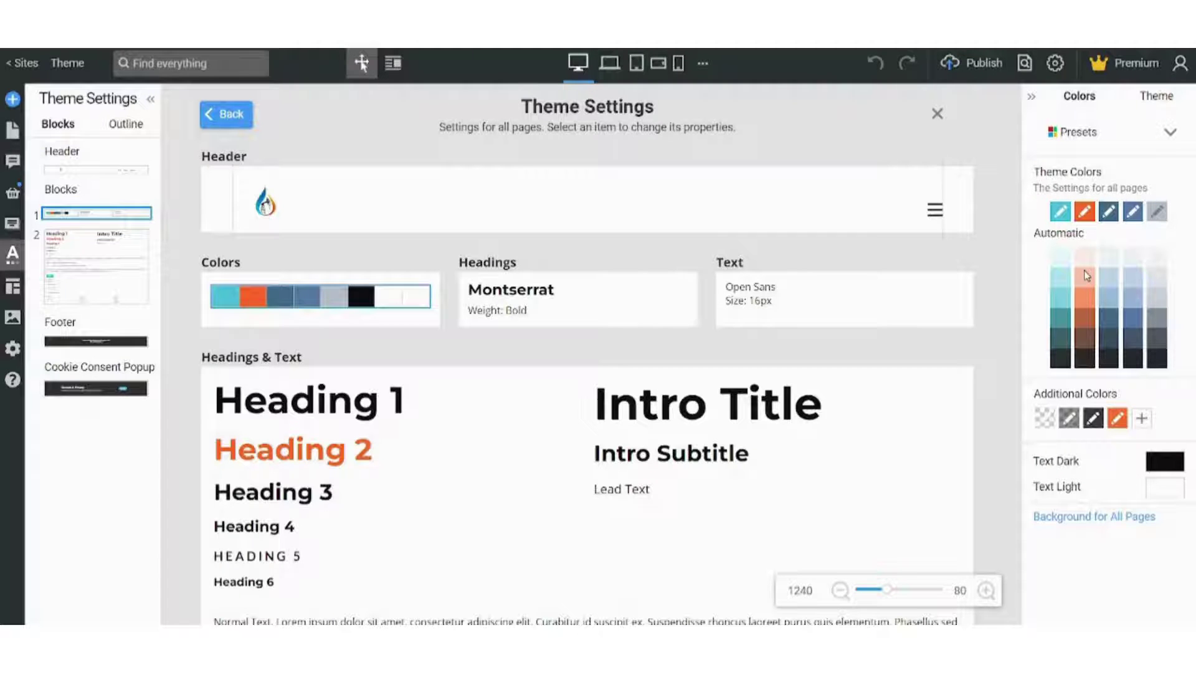
pyautogui.click(1084, 211)
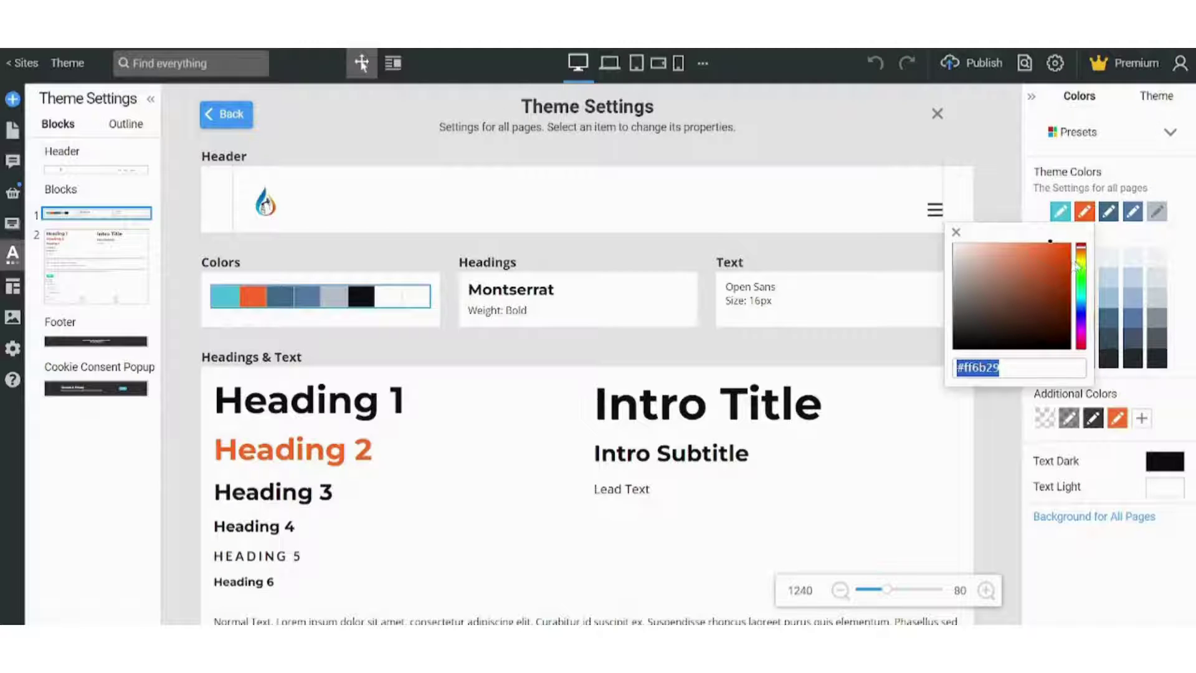
pyautogui.write('#e17a4b')
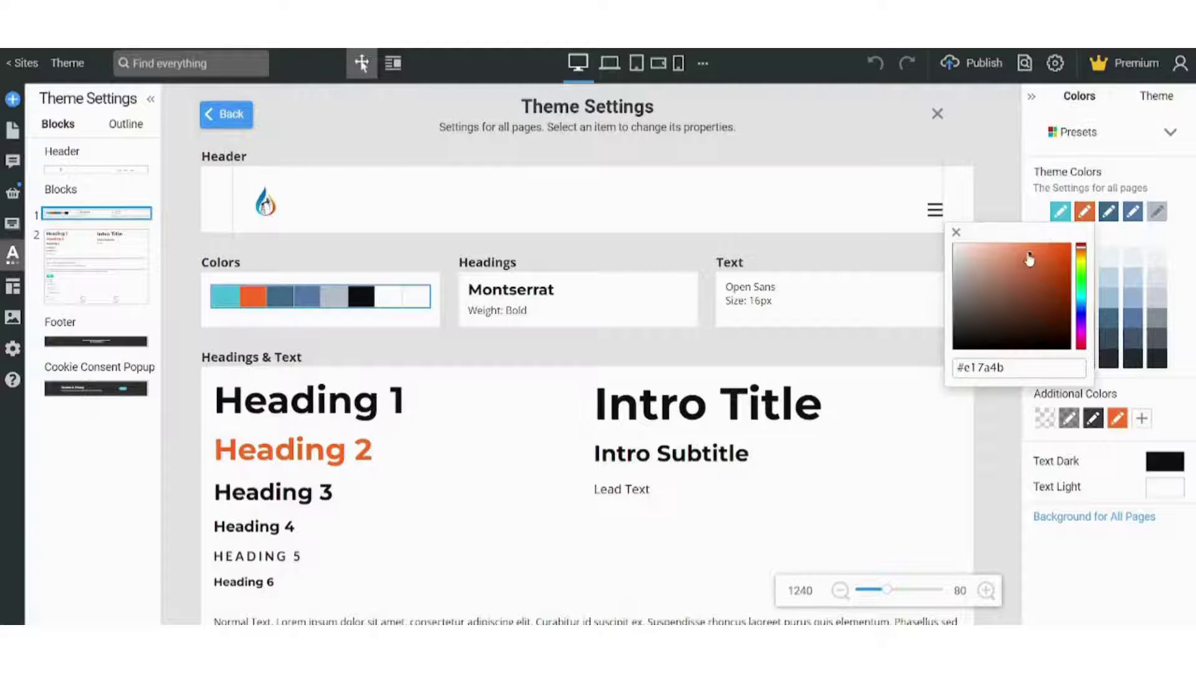
pyautogui.click(1022, 247)
pyautogui.hotkey('ctrl', 'a')
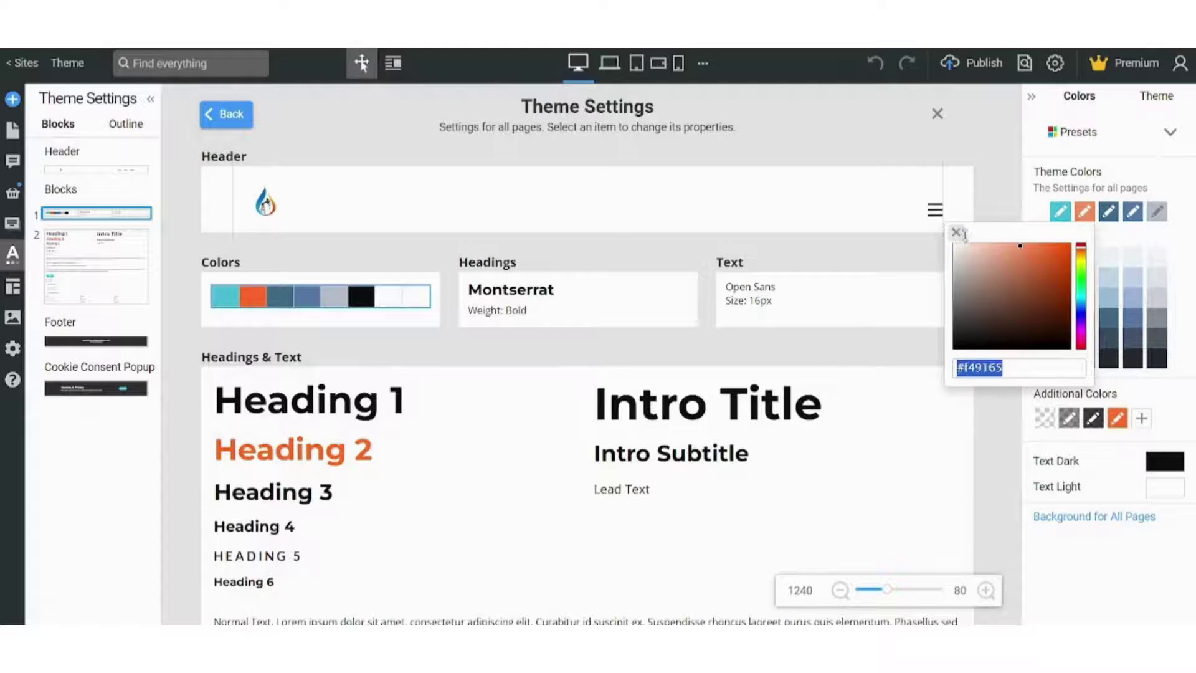
pyautogui.click(958, 233)
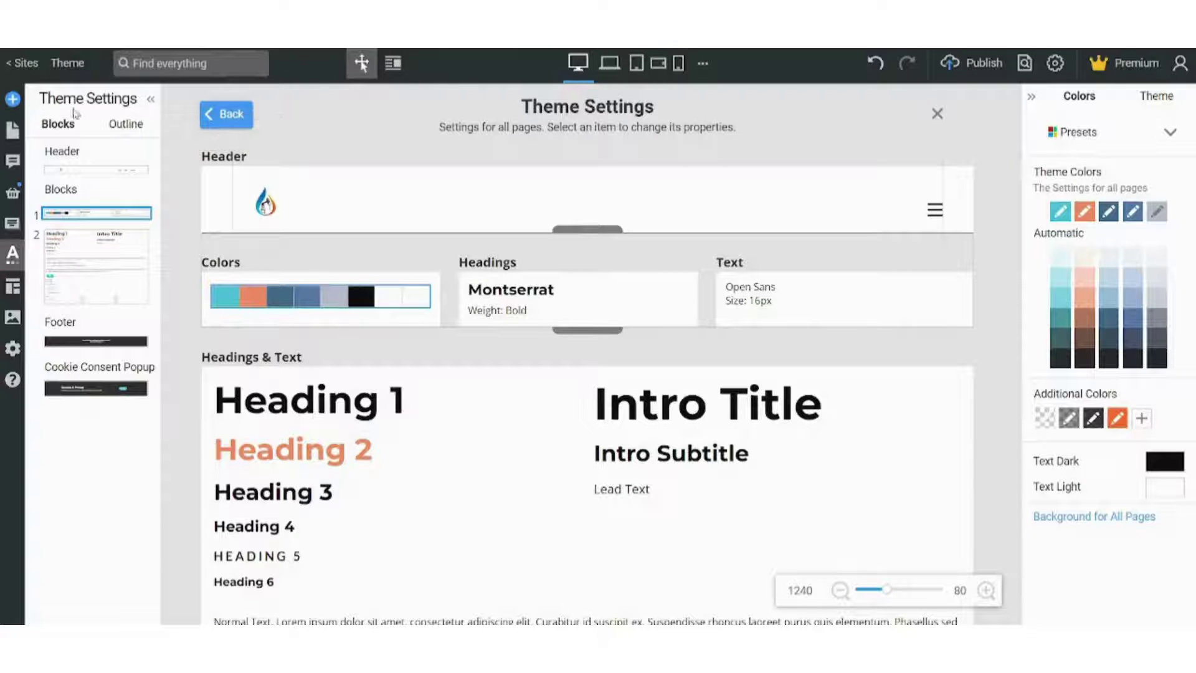
pyautogui.click(148, 101)
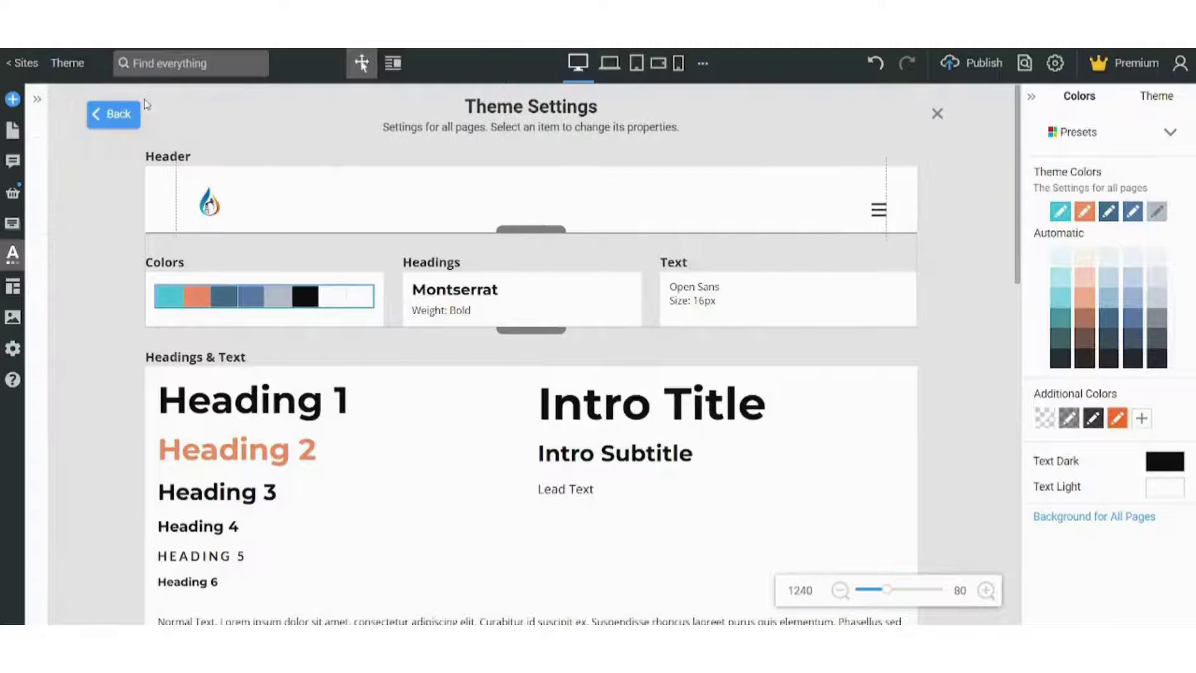
# Return to the Home page and scroll down to the four-by-two destination photo card grid
pyautogui.click(115, 122)
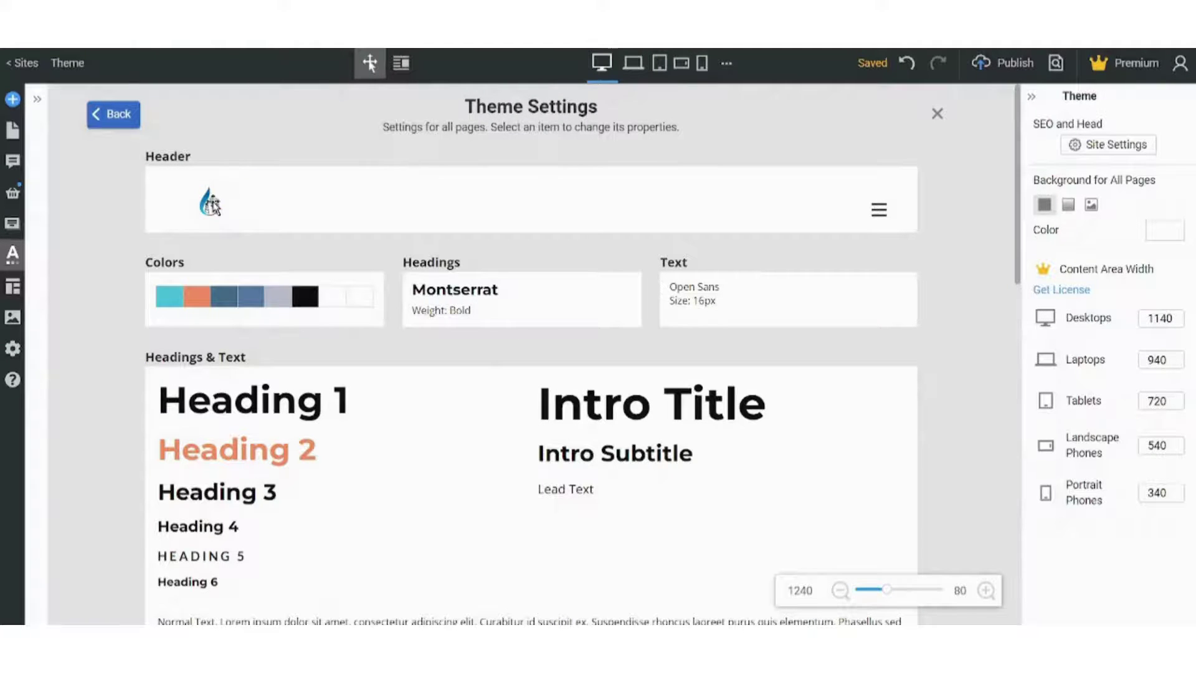
pyautogui.press('Escape')
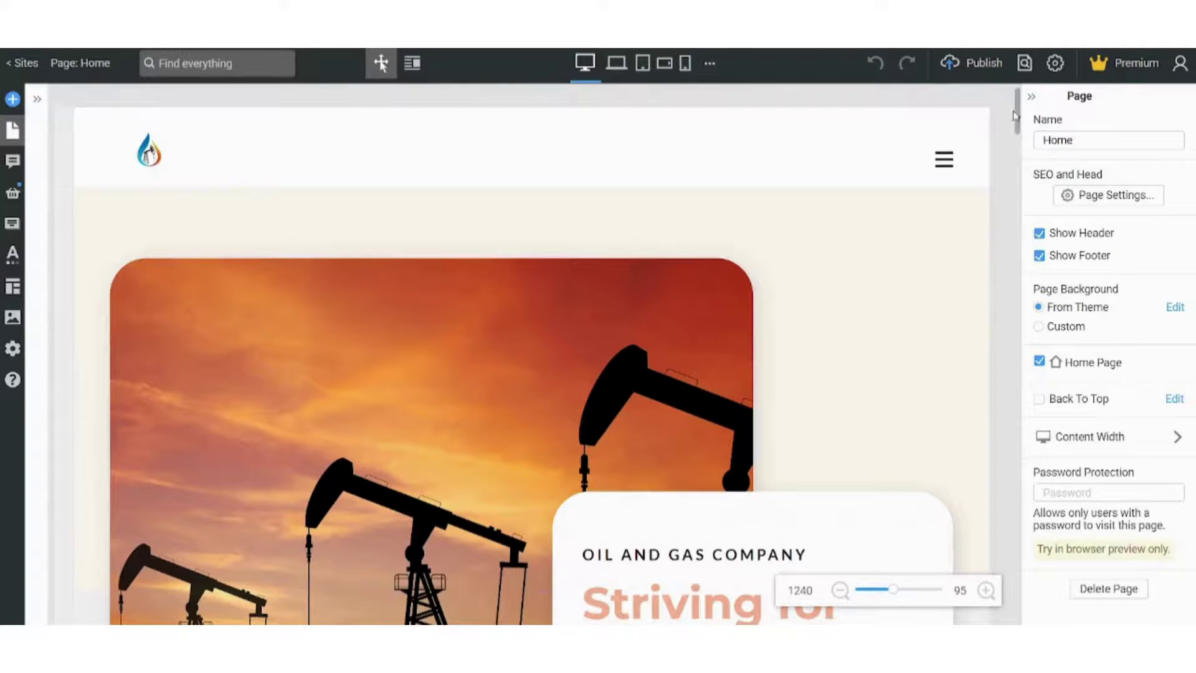
pyautogui.click(703, 177)
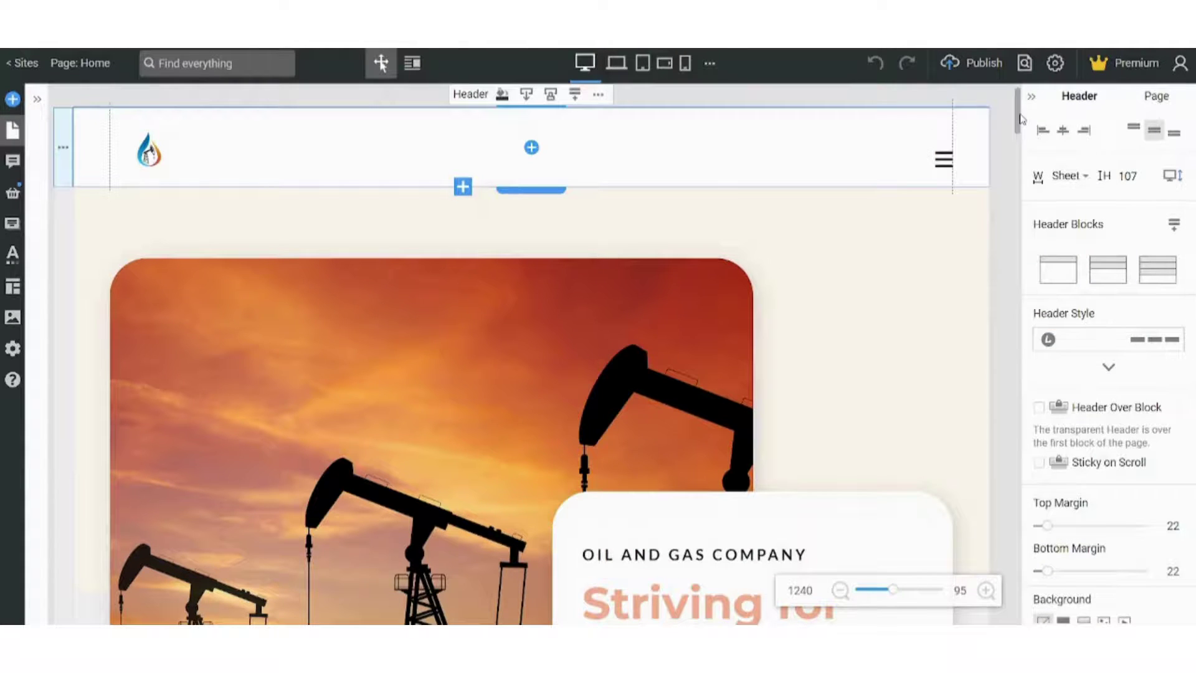
pyautogui.click(903, 224)
pyautogui.scroll(-4, 689, 309)
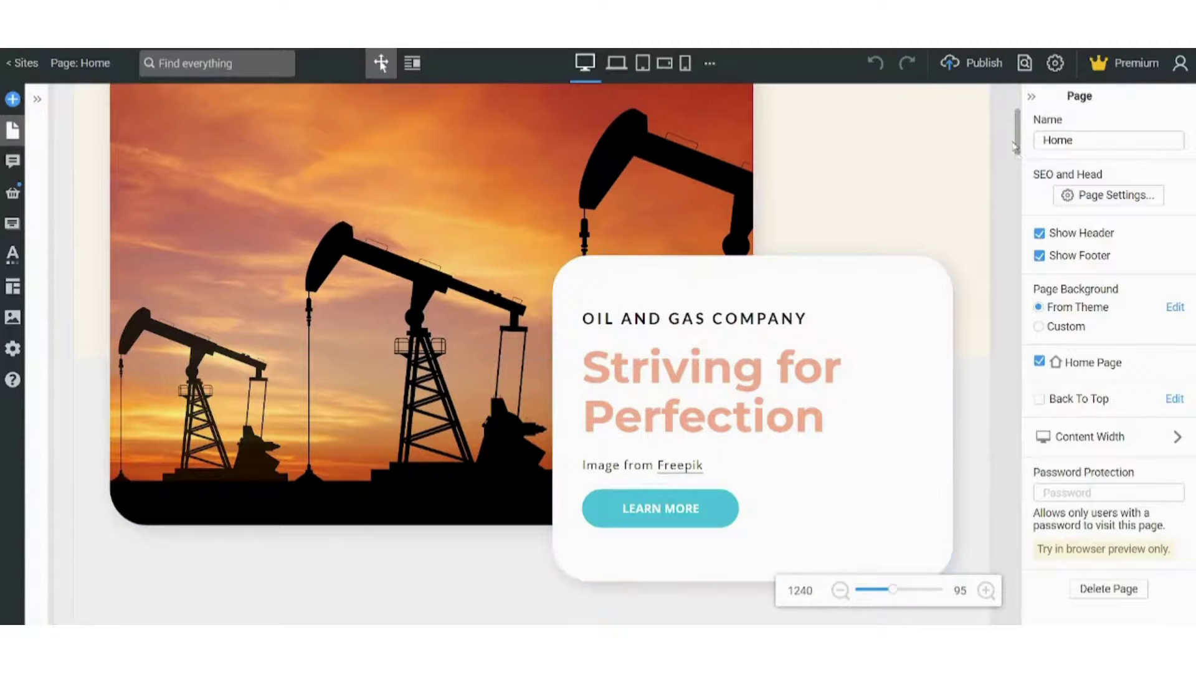
pyautogui.scroll(-3, 1019, 154)
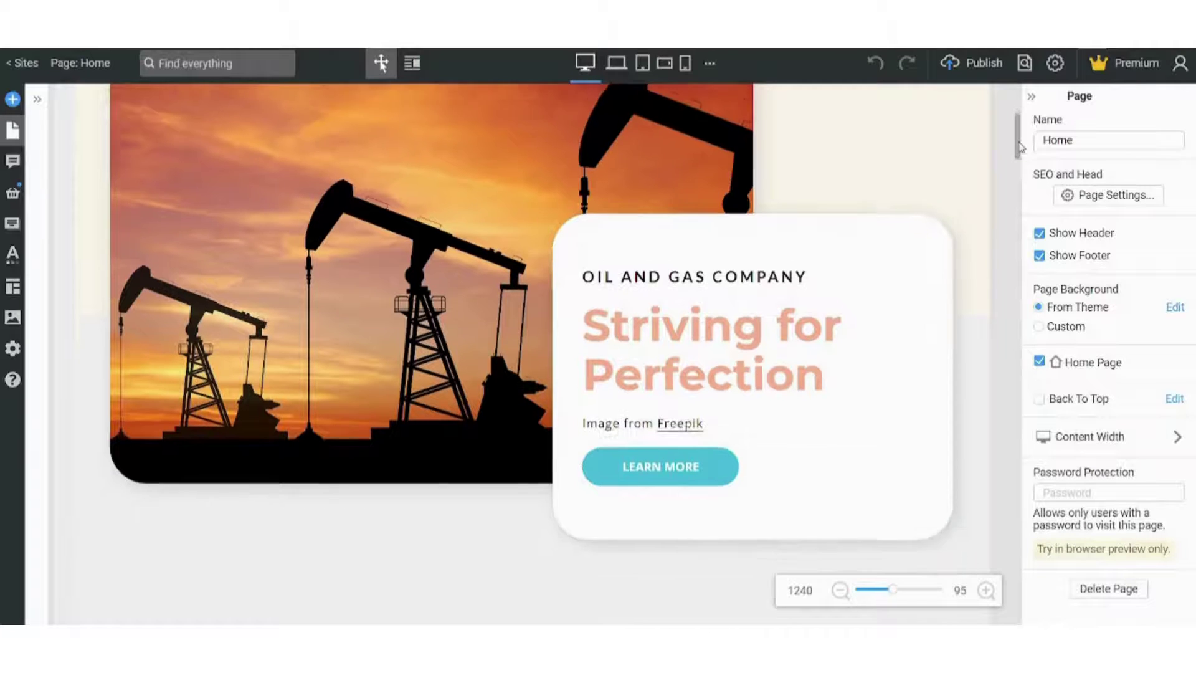
pyautogui.scroll(-3, 1022, 159)
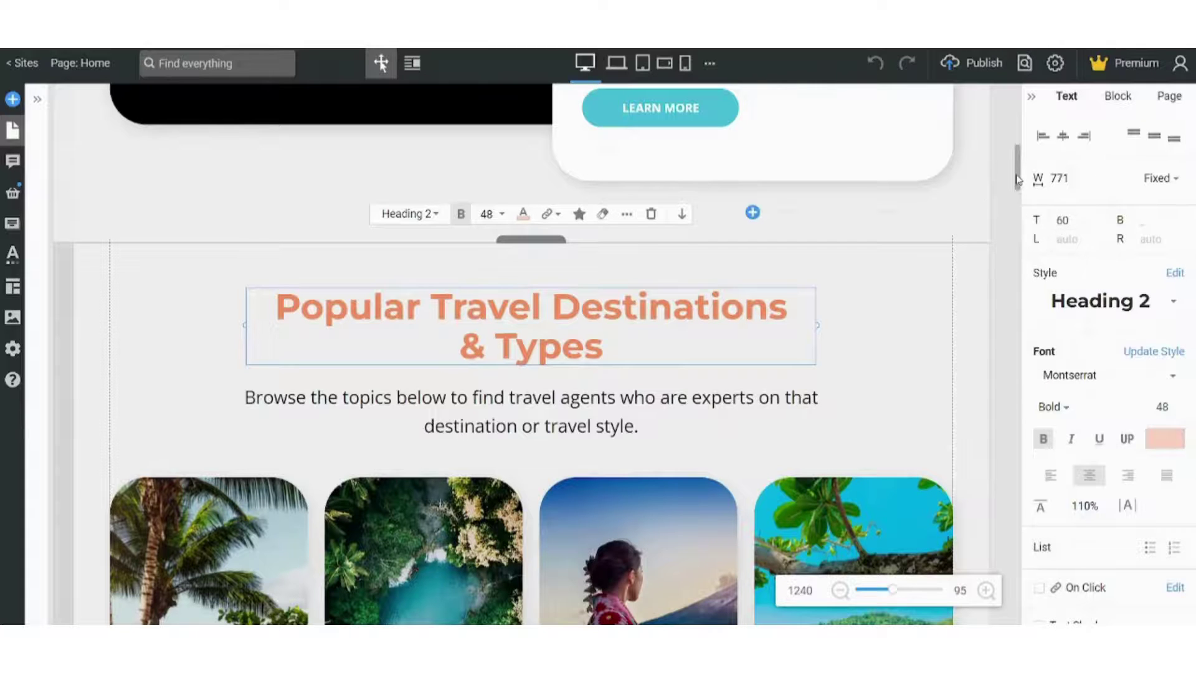
pyautogui.moveTo(1018, 187); pyautogui.dragTo(1021, 205)
pyautogui.scroll(1, 1021, 204)
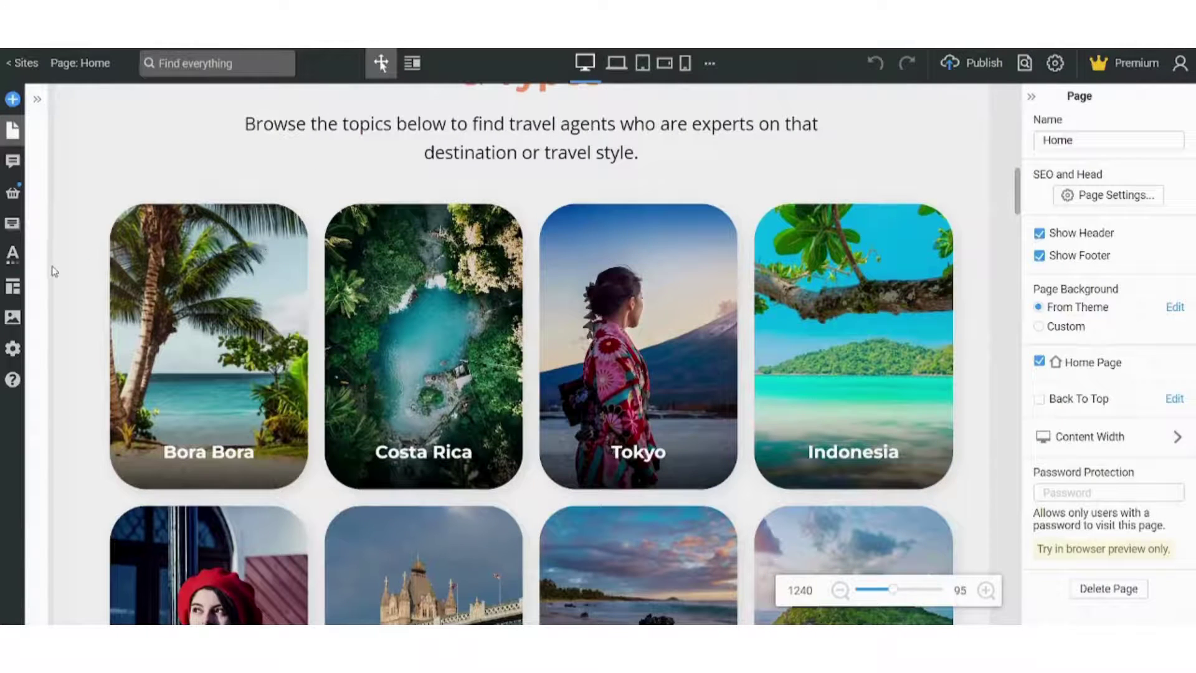
# Drag the destination photo card grid lower and right to a 60 px top margin
pyautogui.click(195, 278)
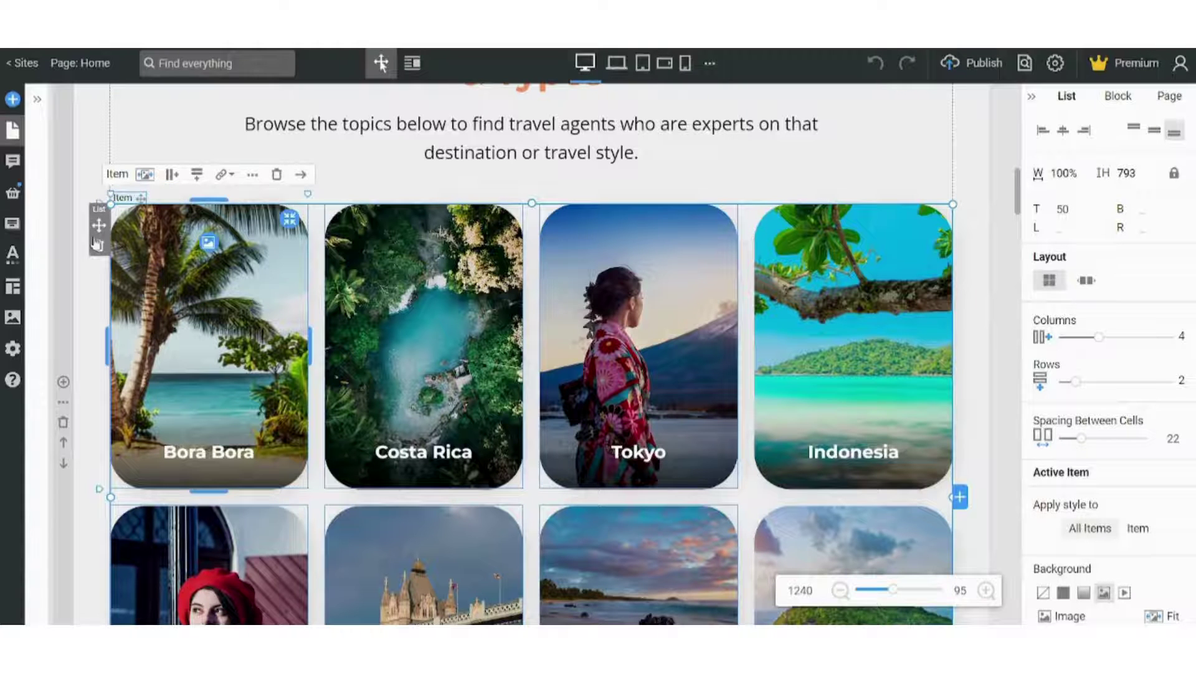
pyautogui.moveTo(99, 225)
pyautogui.mouseDown()
pyautogui.moveTo(89, 193)
pyautogui.moveTo(106, 165)
pyautogui.moveTo(160, 245)
pyautogui.moveTo(118, 253)
pyautogui.moveTo(108, 233)
pyautogui.mouseUp()
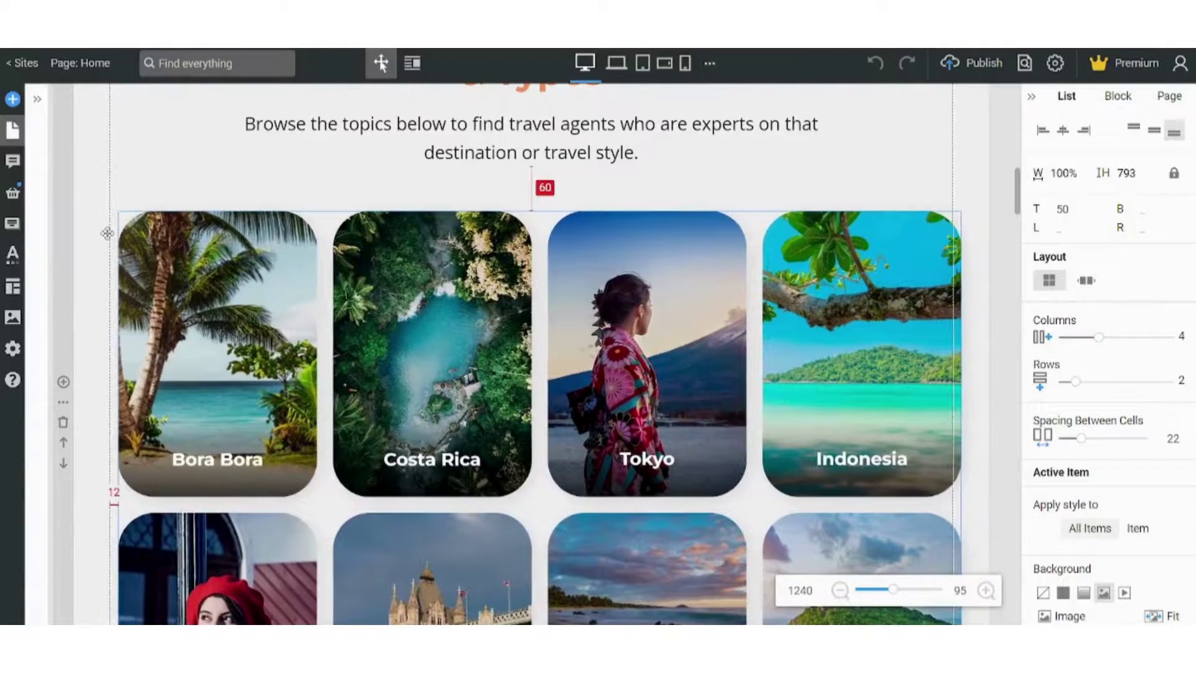
pyautogui.moveTo(229, 255); pyautogui.dragTo(229, 256)
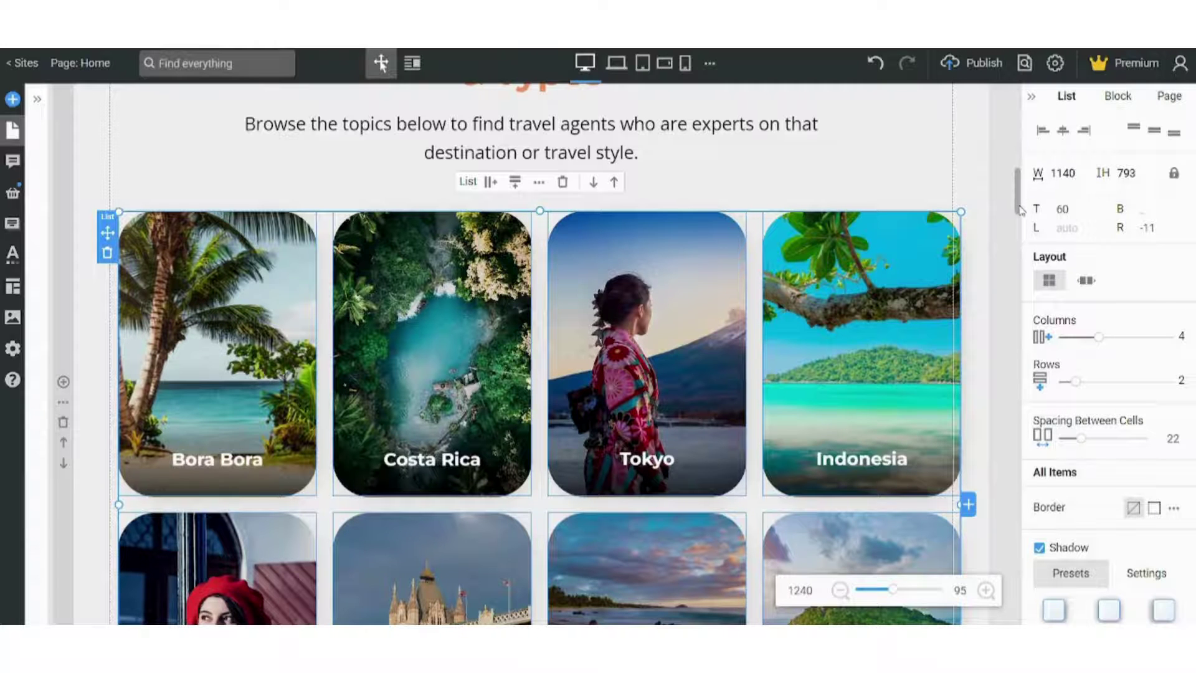
pyautogui.moveTo(1021, 211); pyautogui.dragTo(1017, 497)
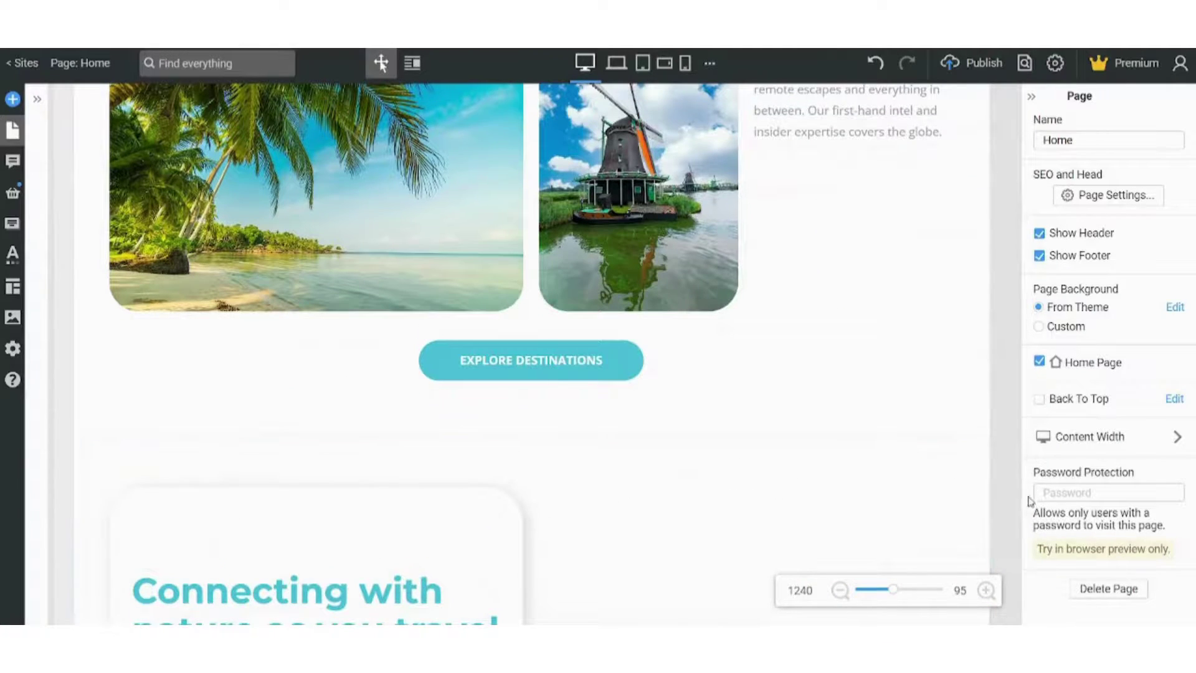
# Scroll down past the Connecting with nature block and contact form to the page bottom
pyautogui.moveTo(1019, 511); pyautogui.dragTo(1019, 532)
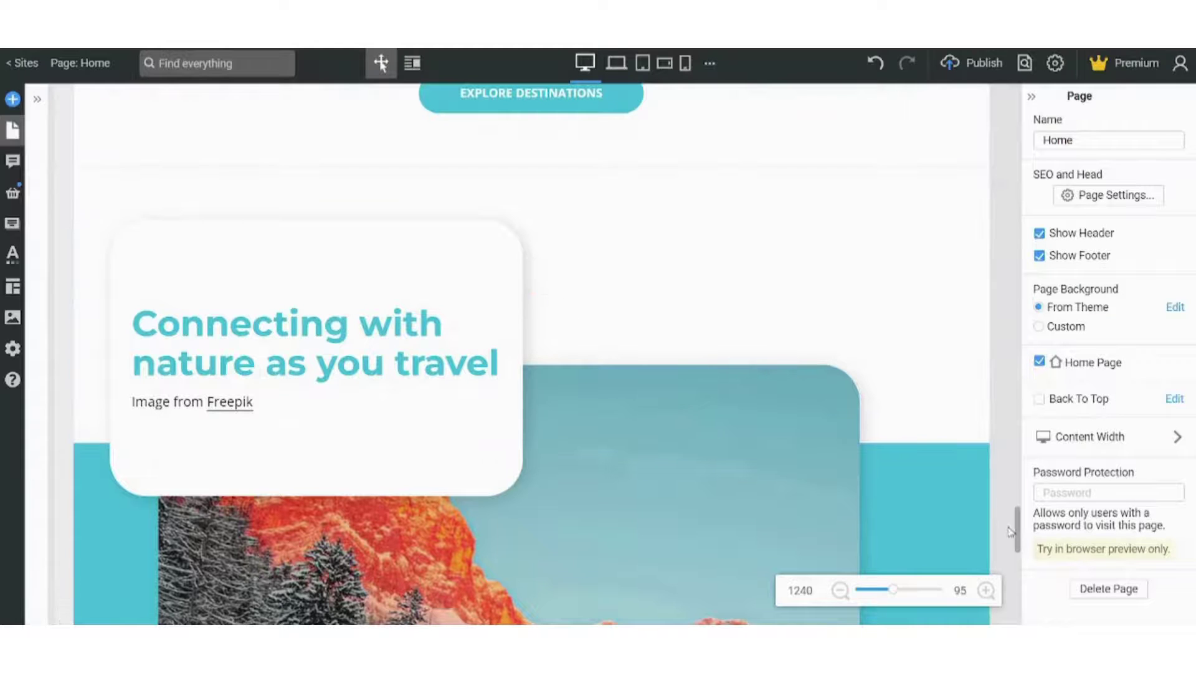
pyautogui.moveTo(1017, 540); pyautogui.dragTo(1018, 601)
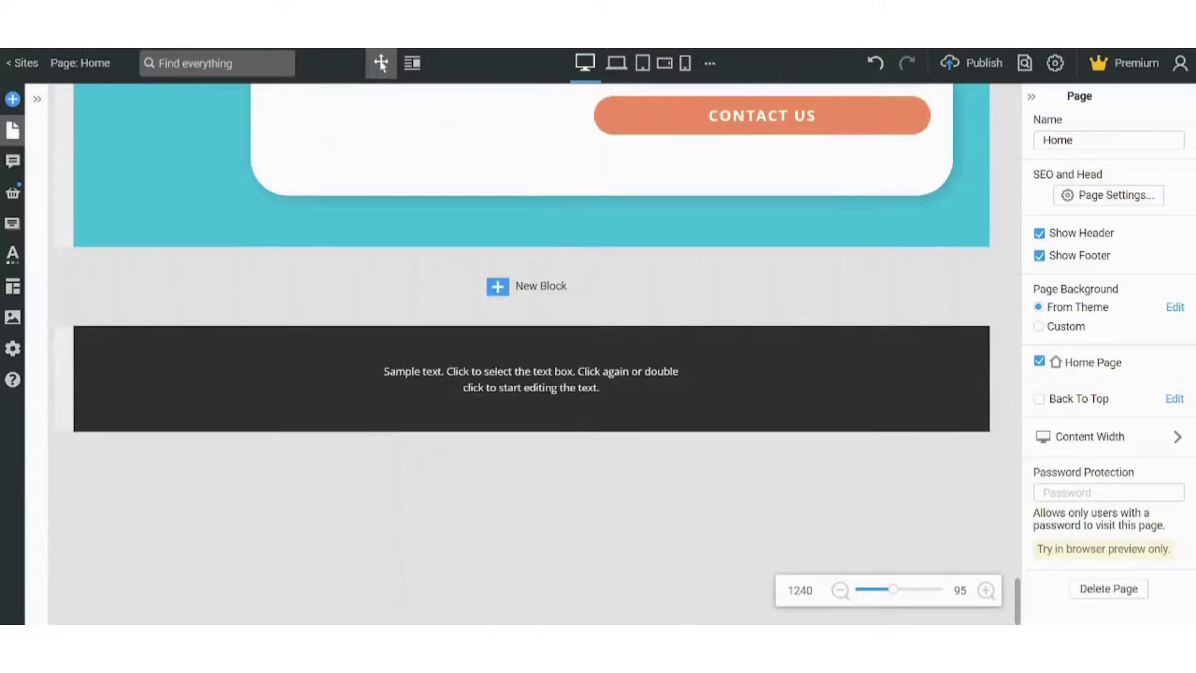
# Insert the It's That Design Feeling text block below CONTACT US and delete its heading, leaving it empty
pyautogui.click(540, 279)
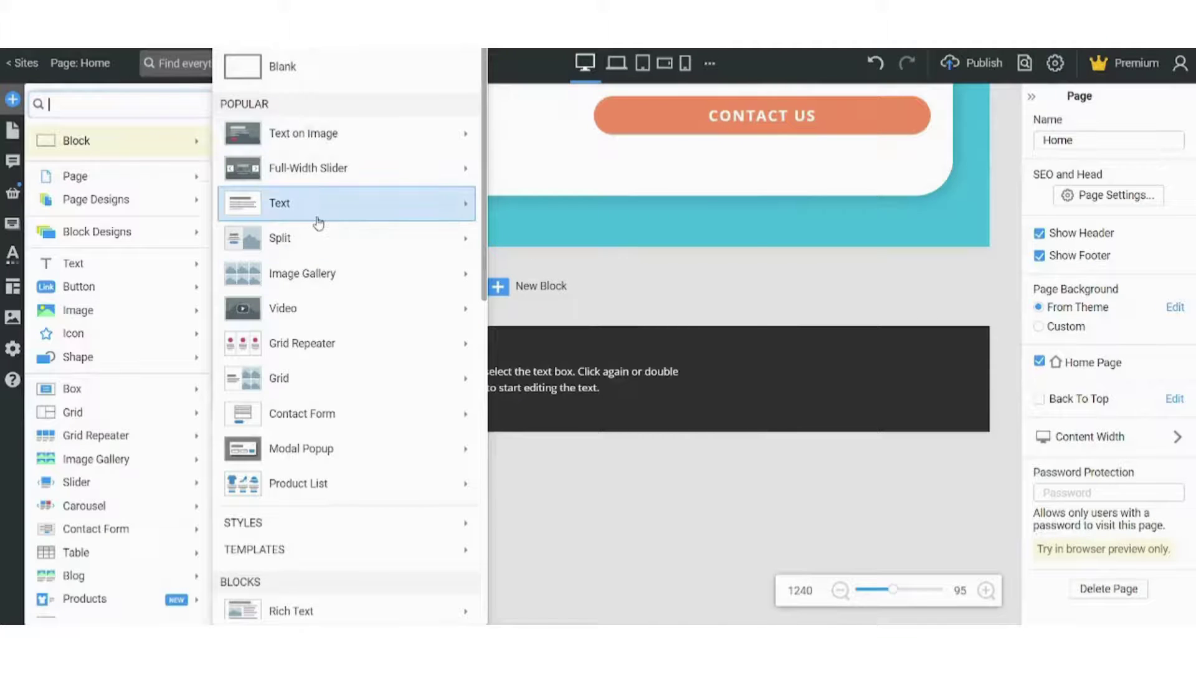
pyautogui.moveTo(319, 222)
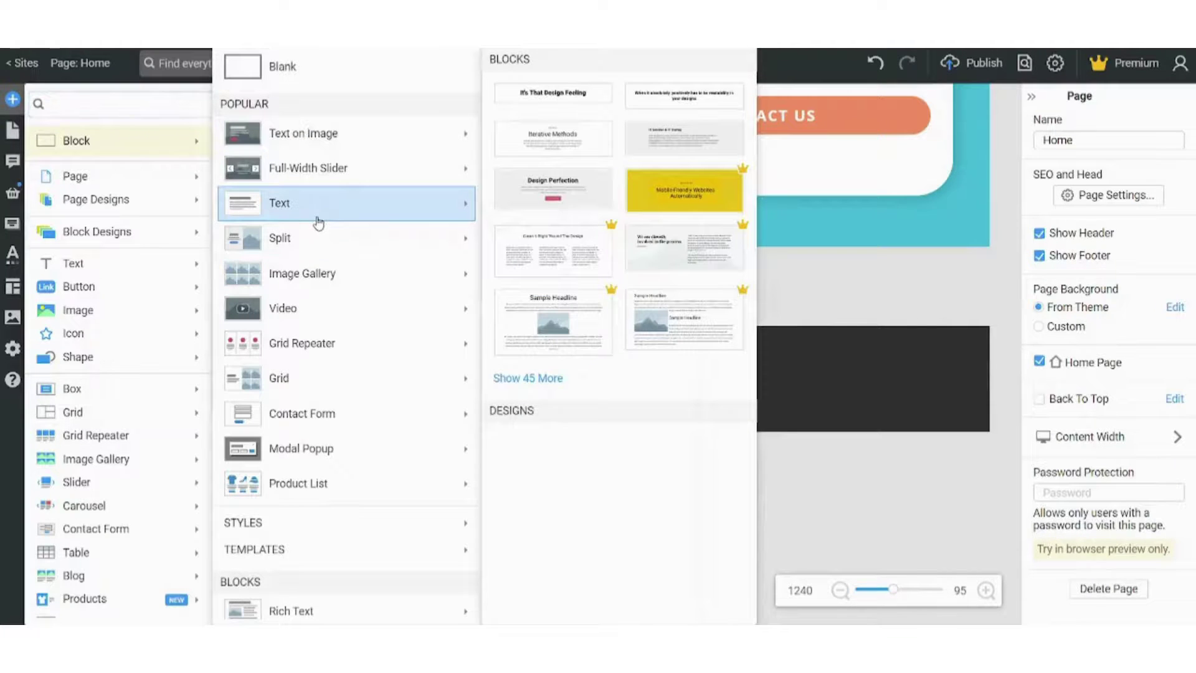
pyautogui.click(575, 95)
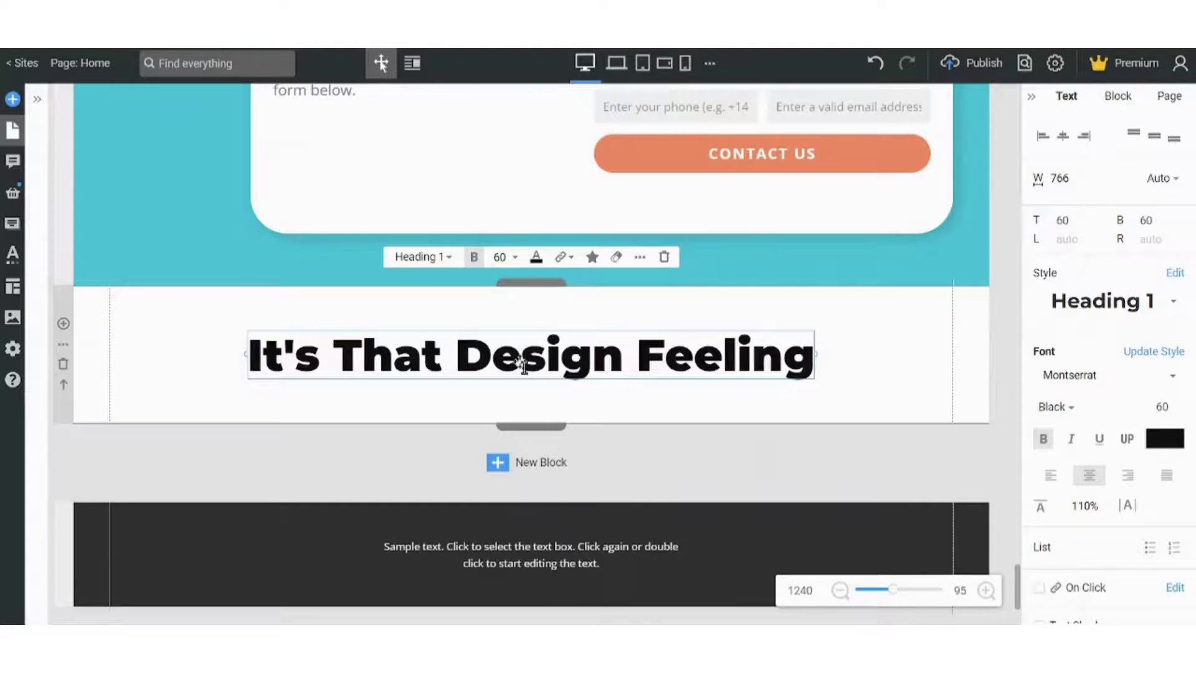
pyautogui.moveTo(510, 302); pyautogui.dragTo(535, 481)
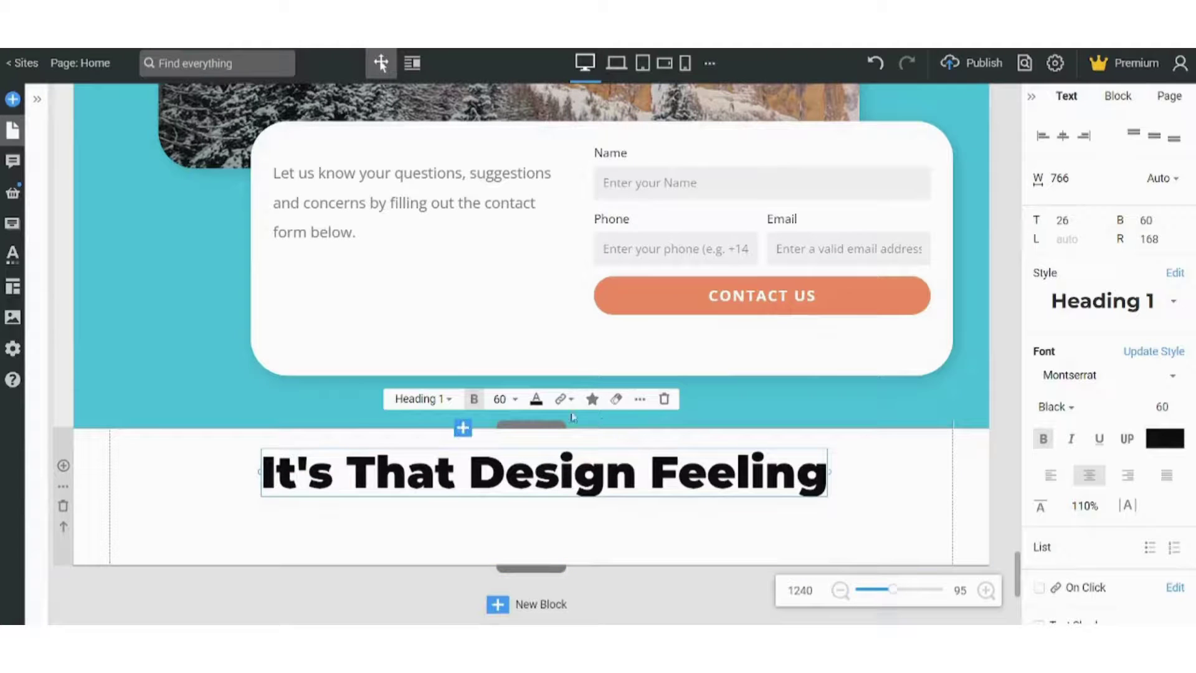
pyautogui.click(664, 401)
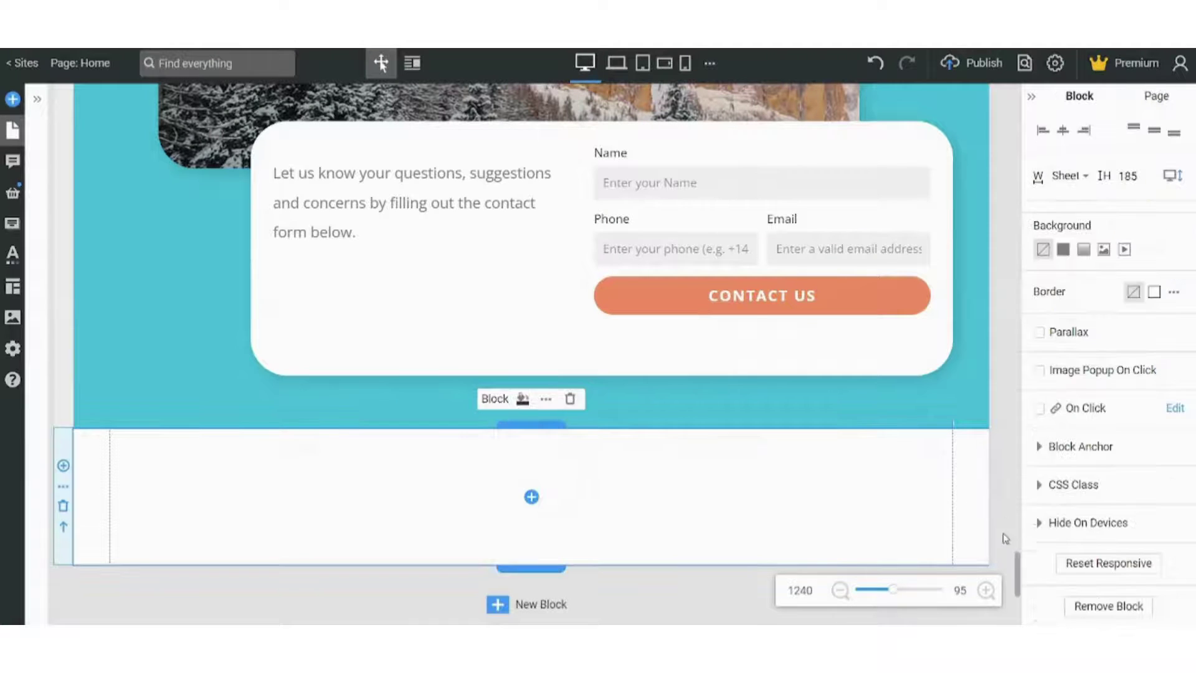
pyautogui.click(1020, 576)
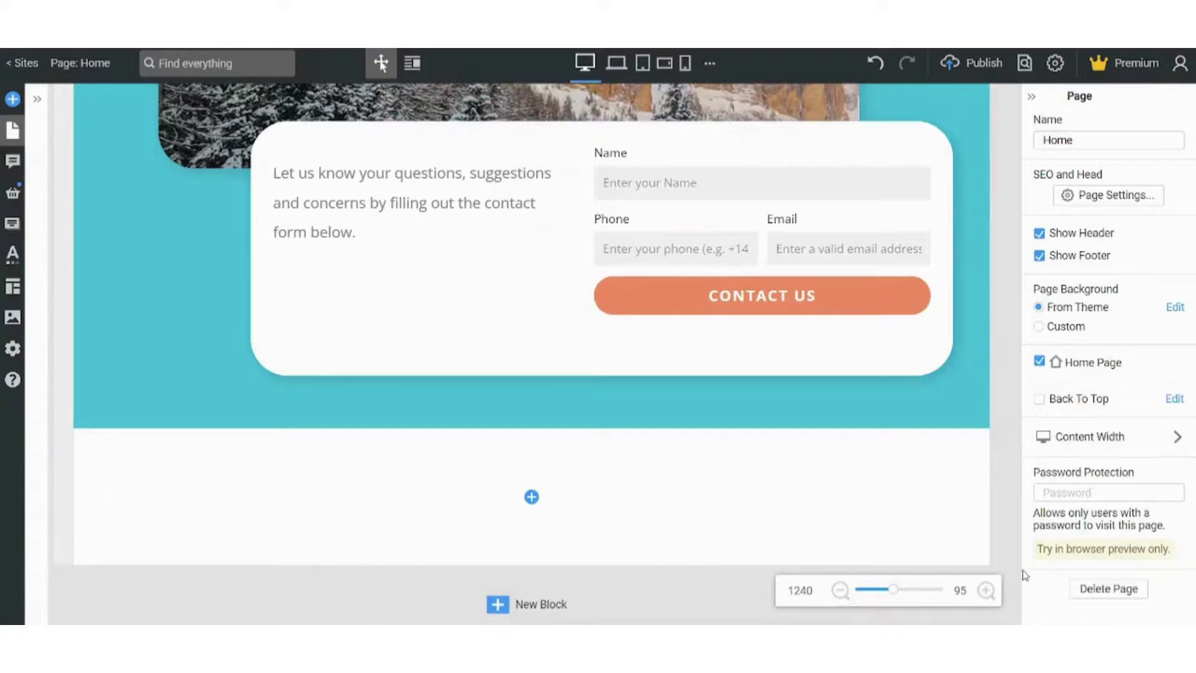
# Select the page header and set its contents to Align Middle in the Header panel
pyautogui.scroll(15, 1004, 530)
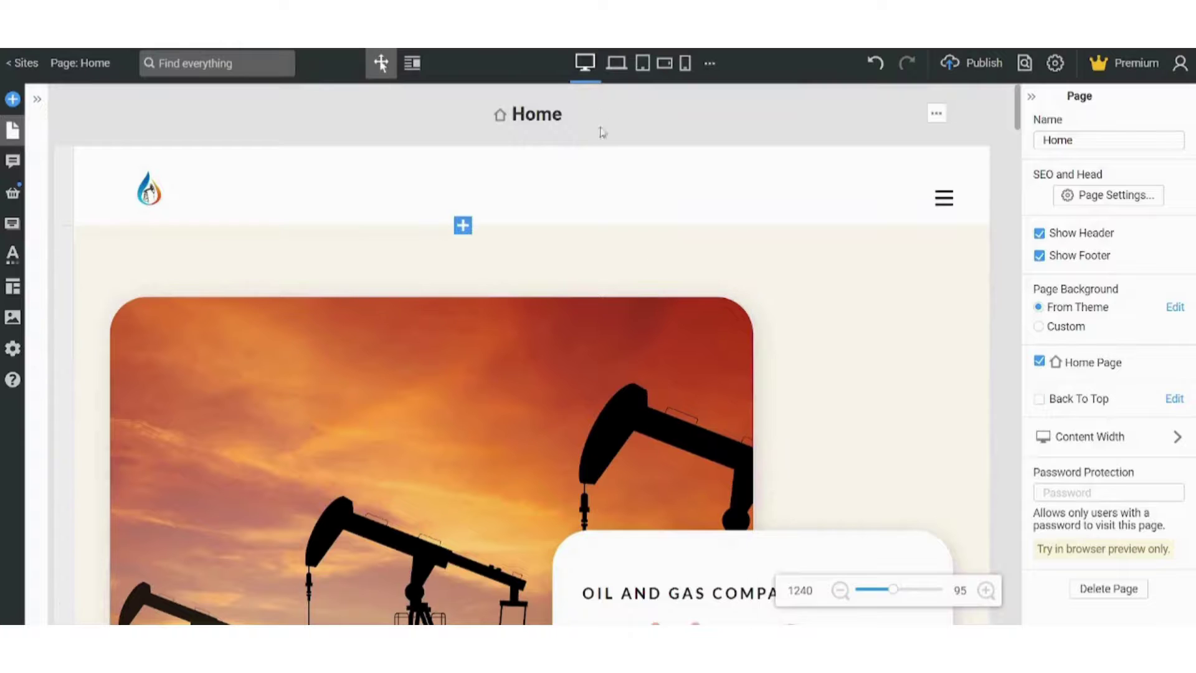
pyautogui.click(626, 182)
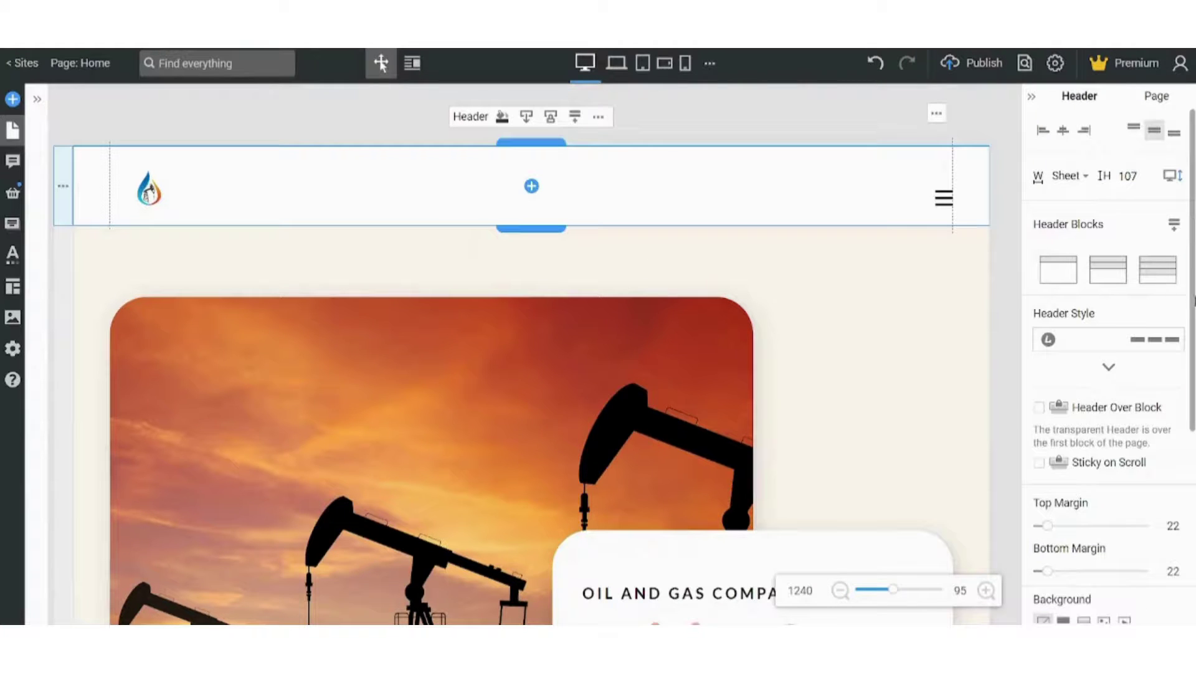
pyautogui.moveTo(1192, 332); pyautogui.dragTo(1193, 498)
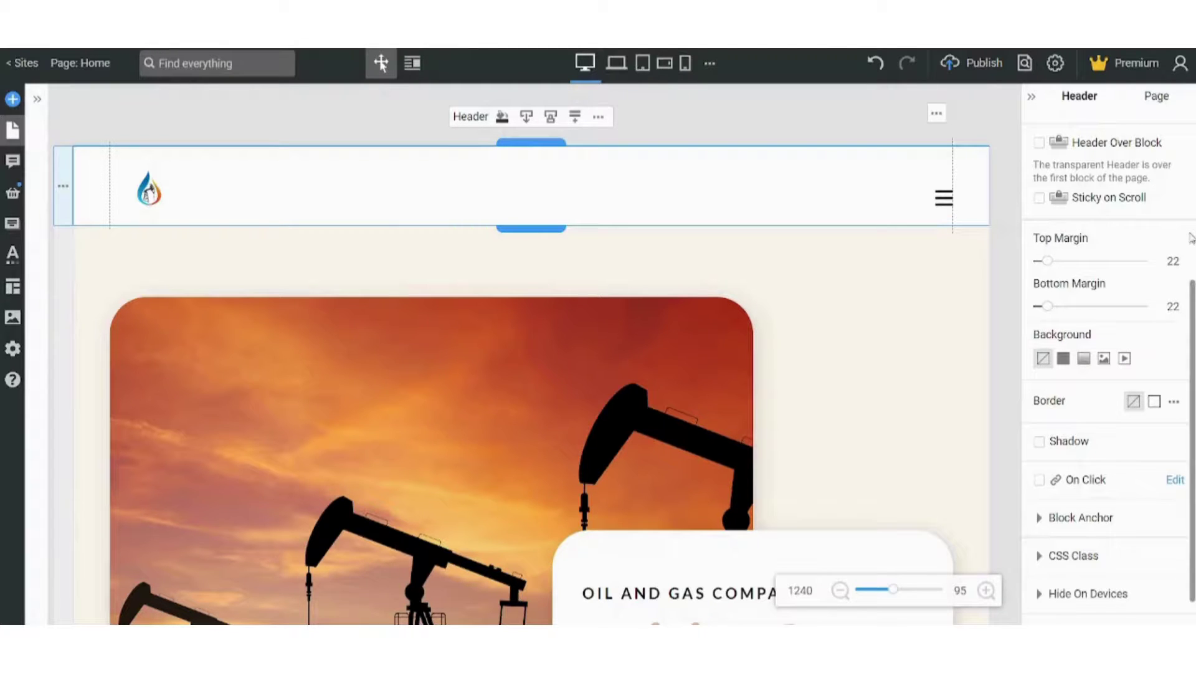
pyautogui.scroll(-1, 1191, 299)
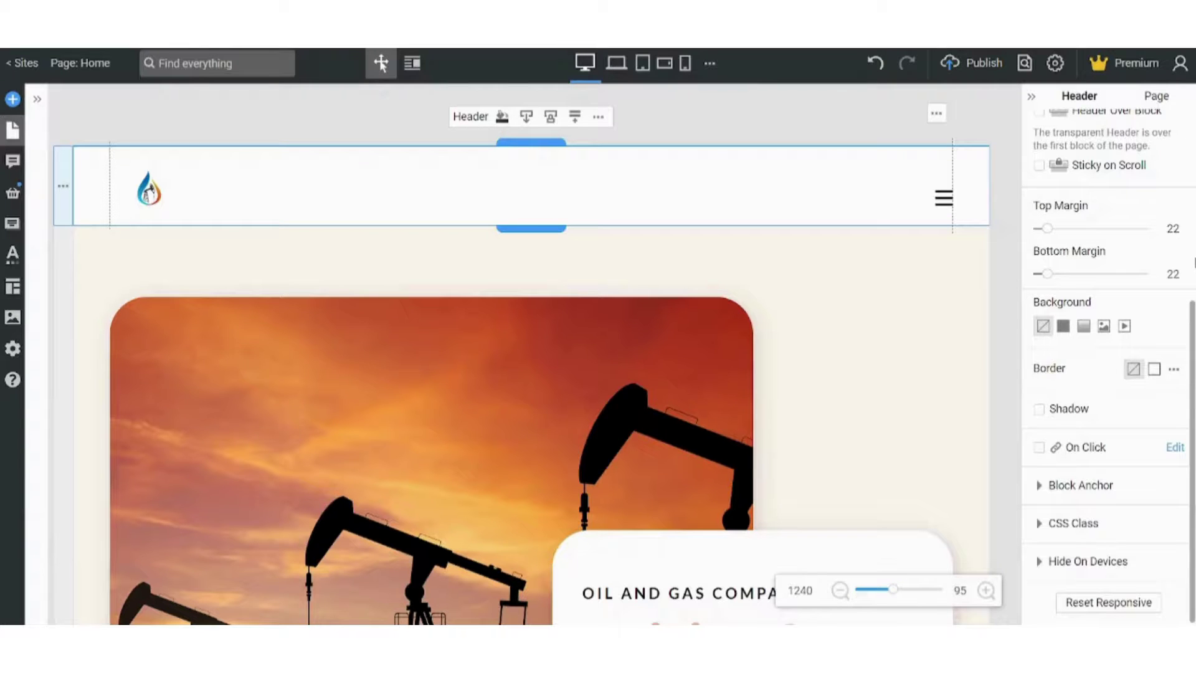
pyautogui.moveTo(1192, 322); pyautogui.dragTo(1148, 126)
pyautogui.click(1148, 127)
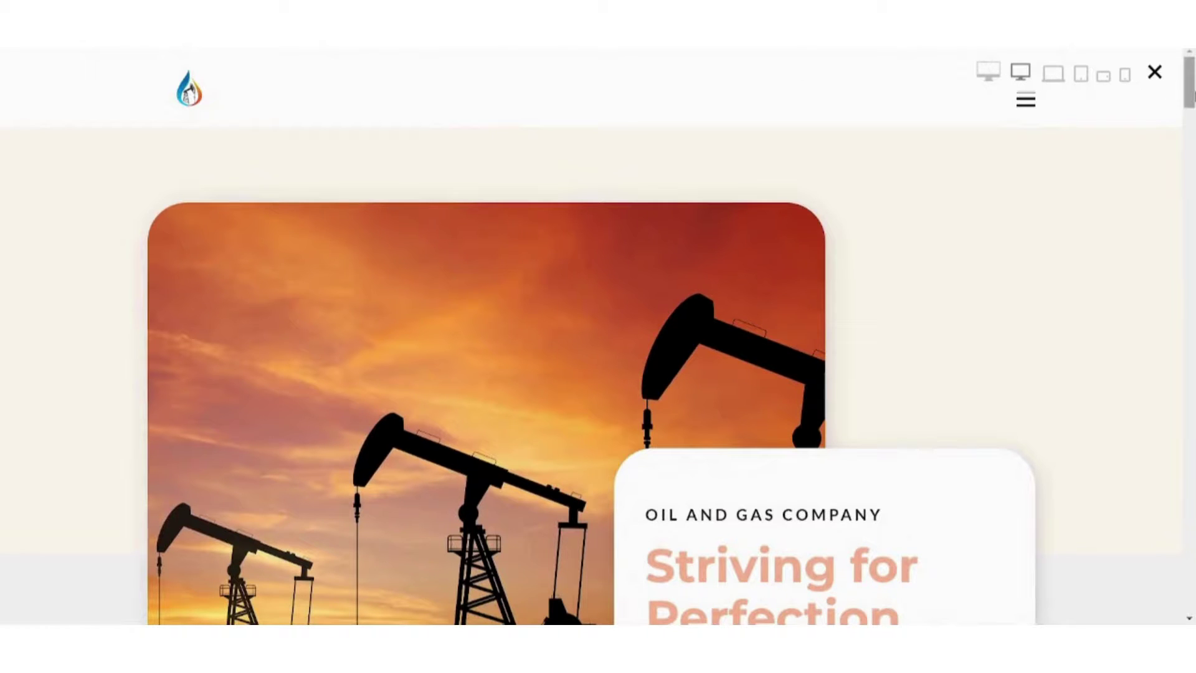
# Preview the homepage at tablet width, then at phone width, scrolling the phone view
pyautogui.moveTo(1190, 88); pyautogui.dragTo(1191, 420)
pyautogui.click(1082, 78)
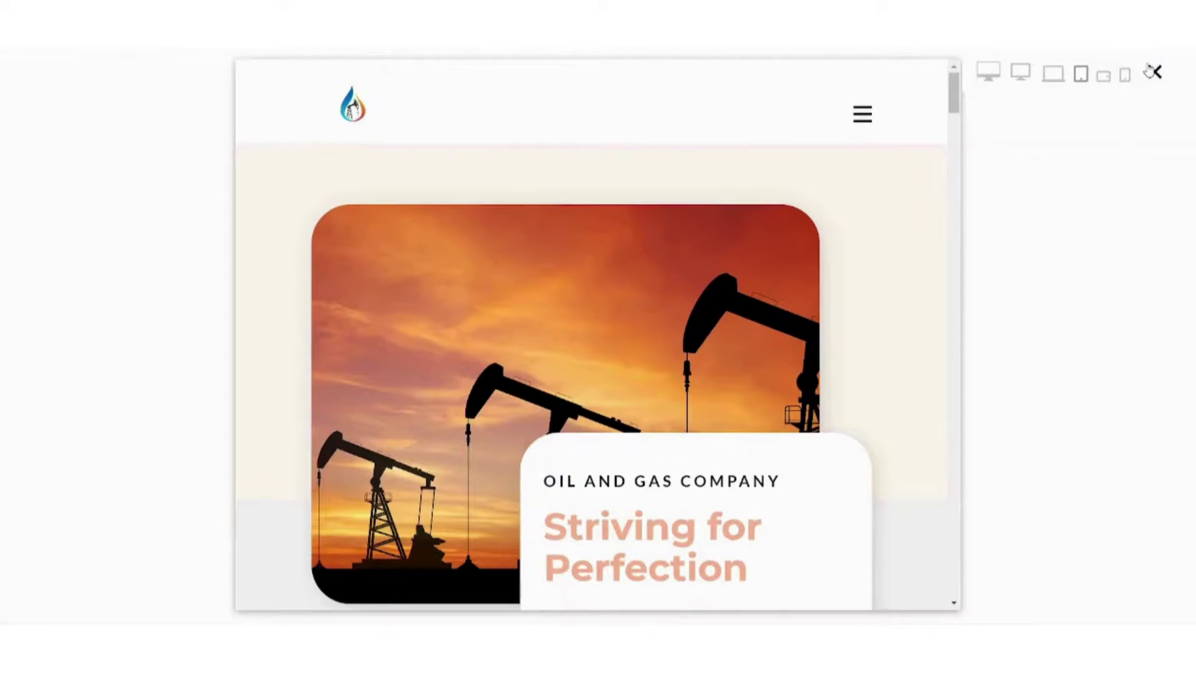
pyautogui.click(1125, 76)
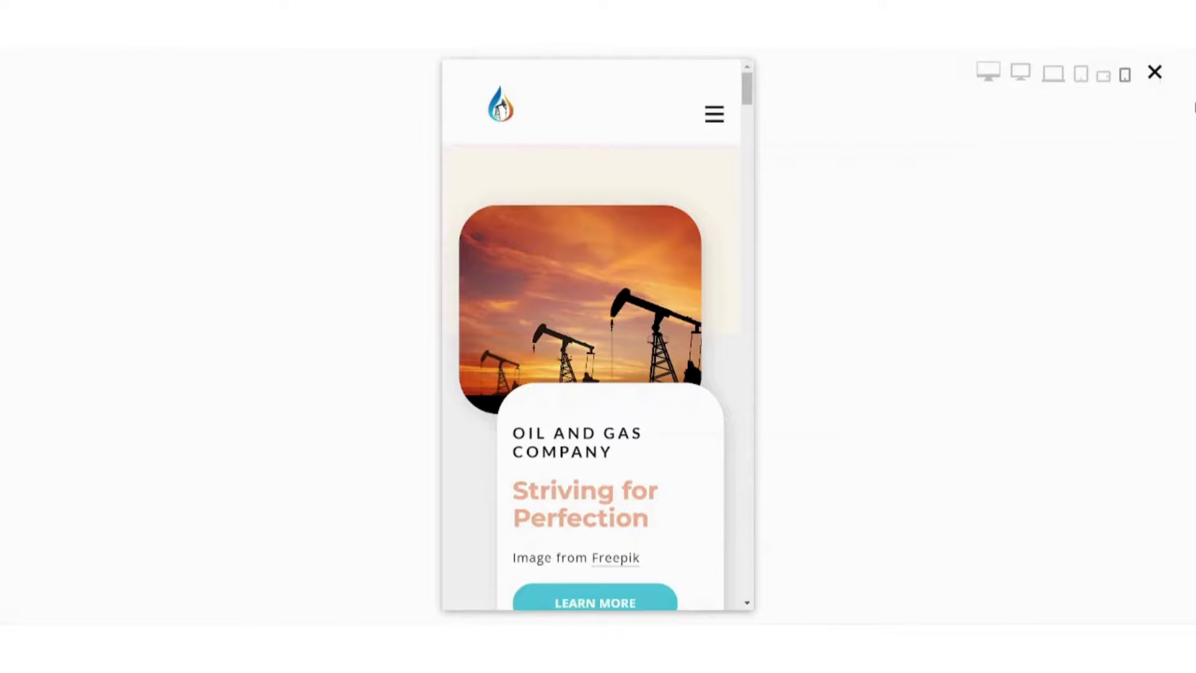
pyautogui.moveTo(747, 87); pyautogui.dragTo(782, 52)
# Close the preview and publish the site to Nicepage Hosting at its default nicepage.io address
pyautogui.click(1160, 74)
pyautogui.click(975, 61)
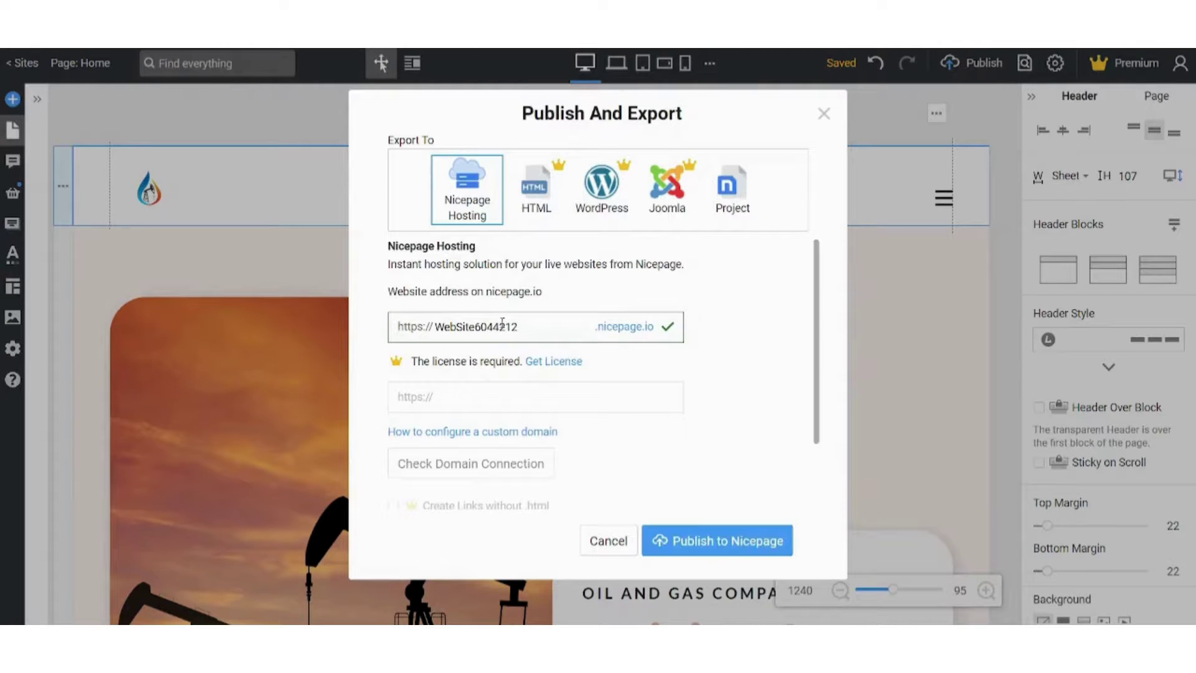
pyautogui.moveTo(526, 324); pyautogui.dragTo(363, 321)
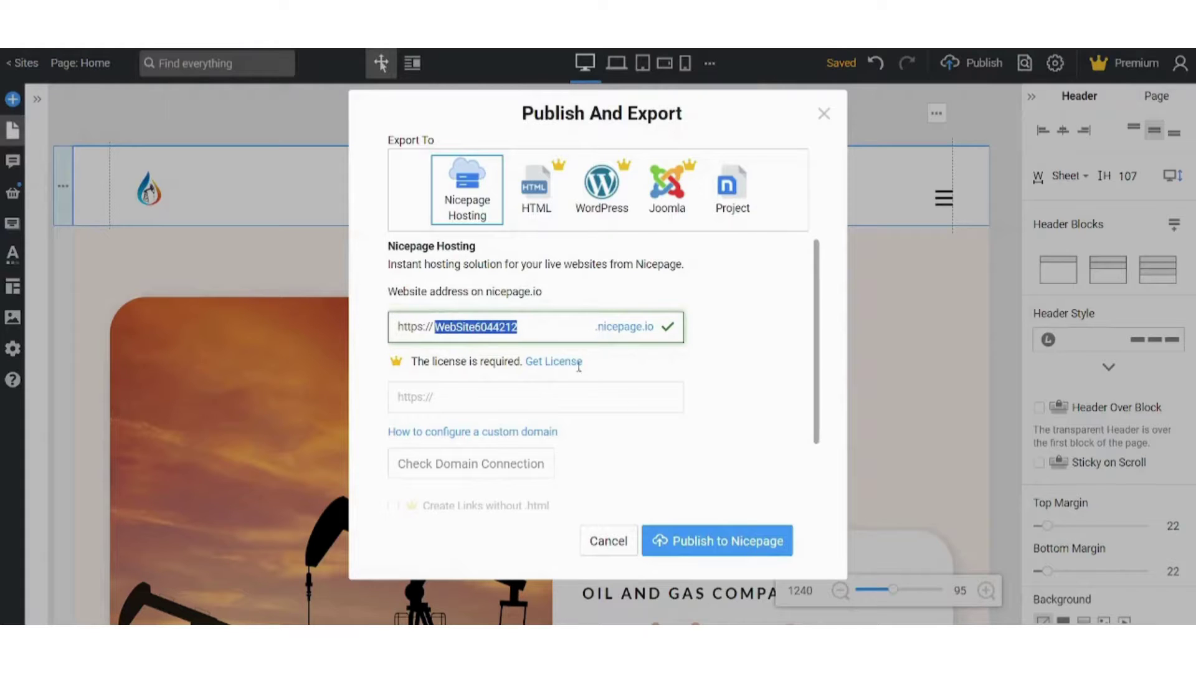
pyautogui.click(749, 545)
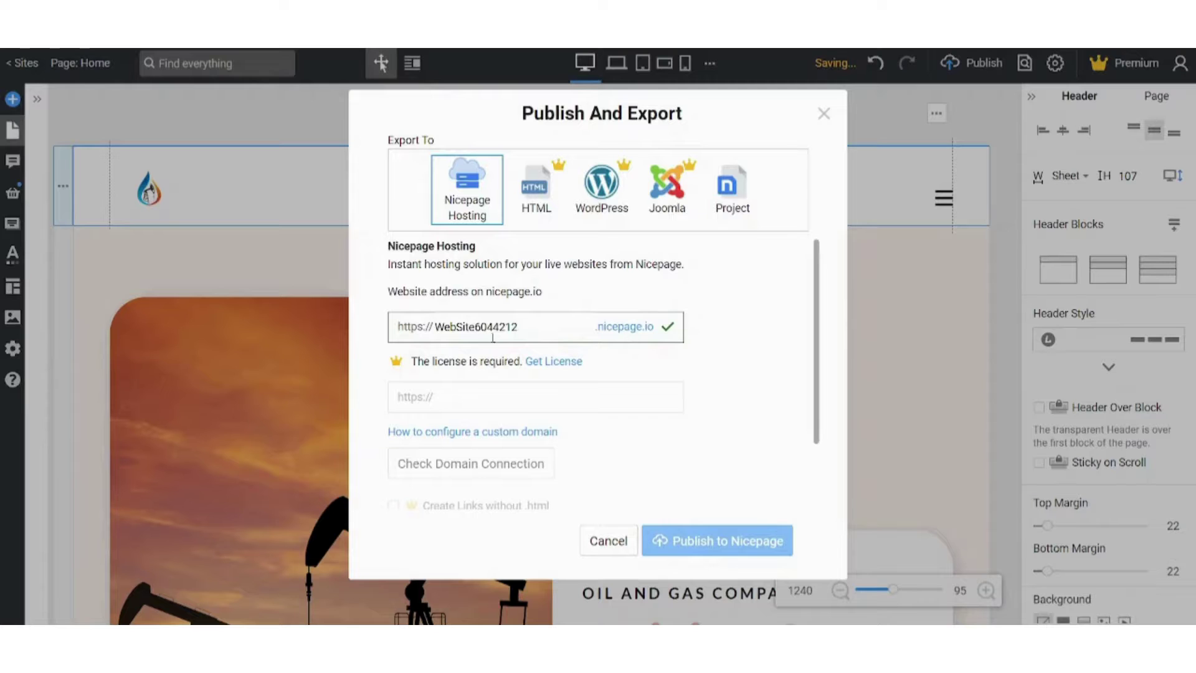
pyautogui.click(755, 536)
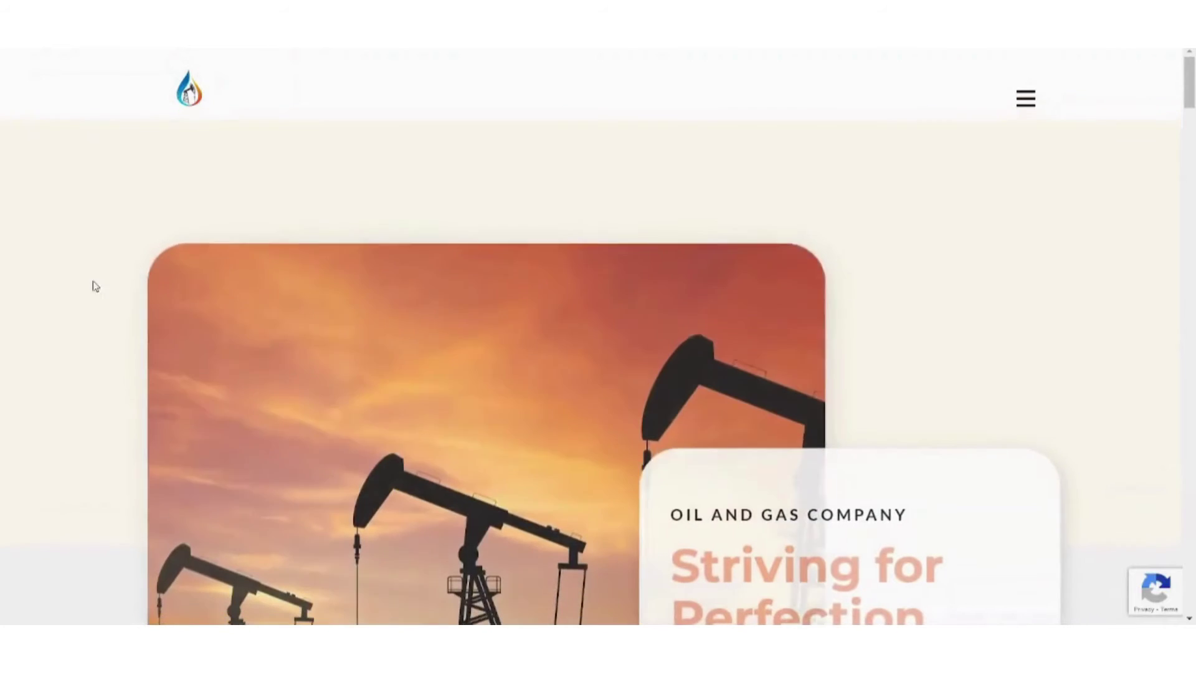
# Scroll down through the live published oil-and-gas homepage
pyautogui.scroll(-1, 2, 327)
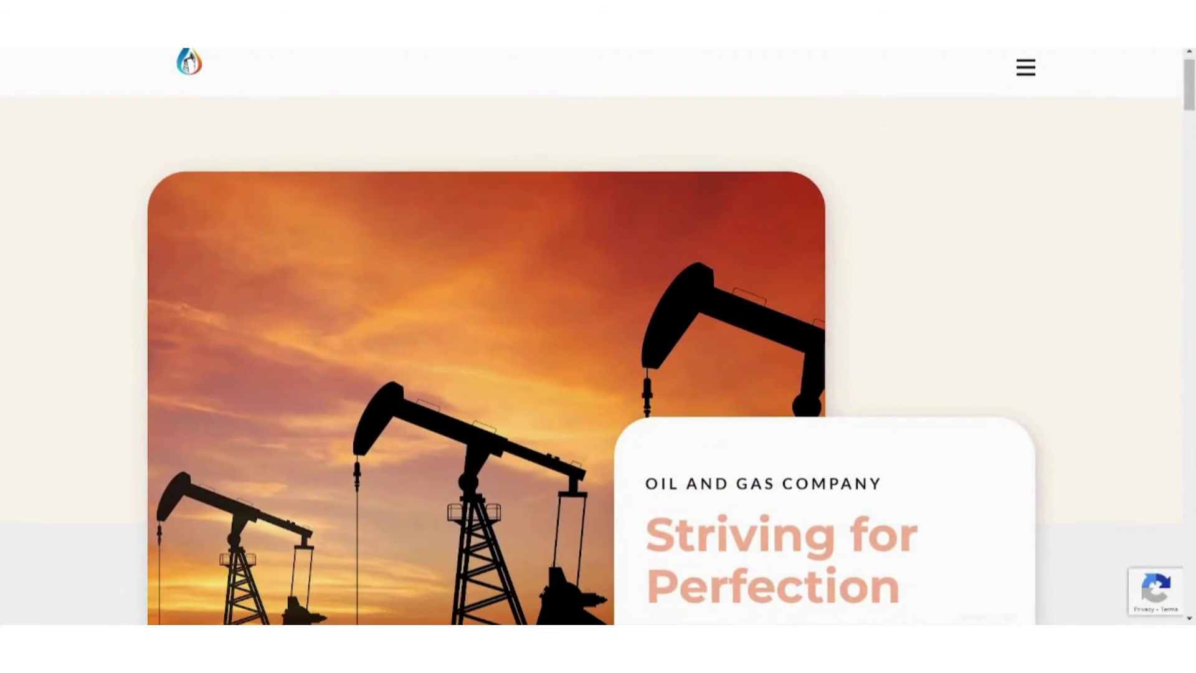